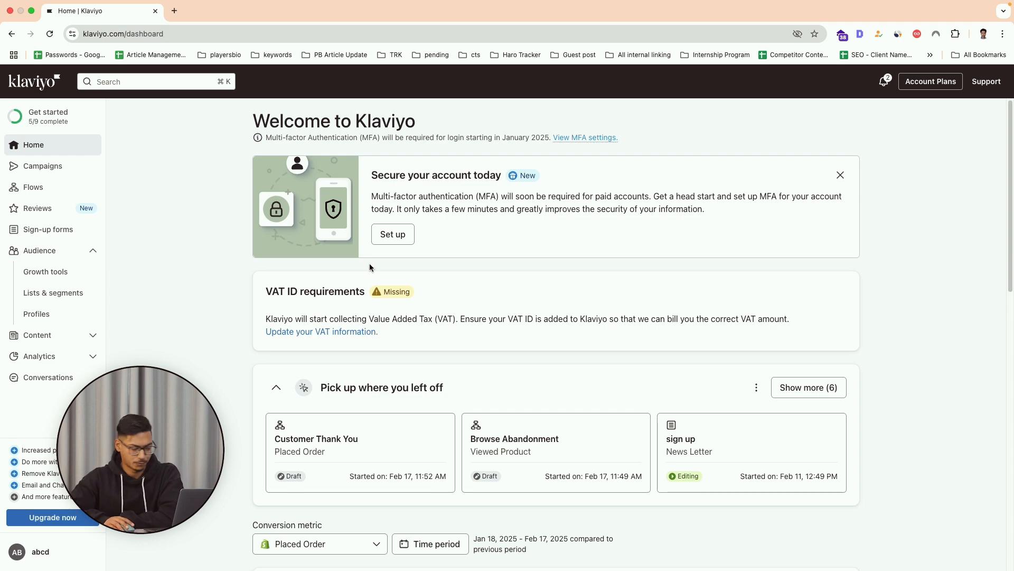
Start a new segment from the Lists & Segments page and name it "Country"
{"action": "left_click", "coordinate": [65, 296]}
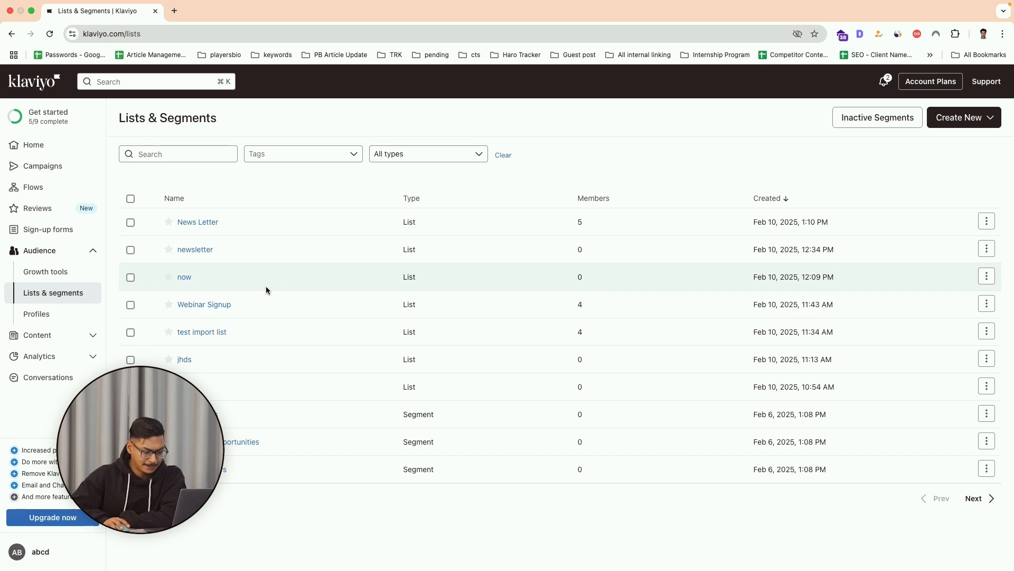
{"action": "left_click", "coordinate": [970, 123]}
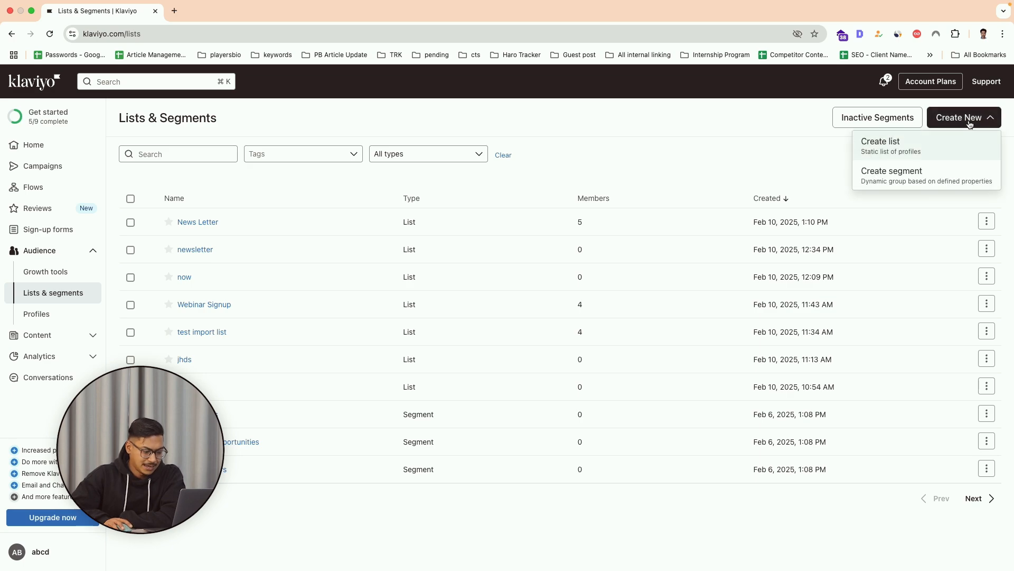
{"action": "left_click", "coordinate": [911, 180]}
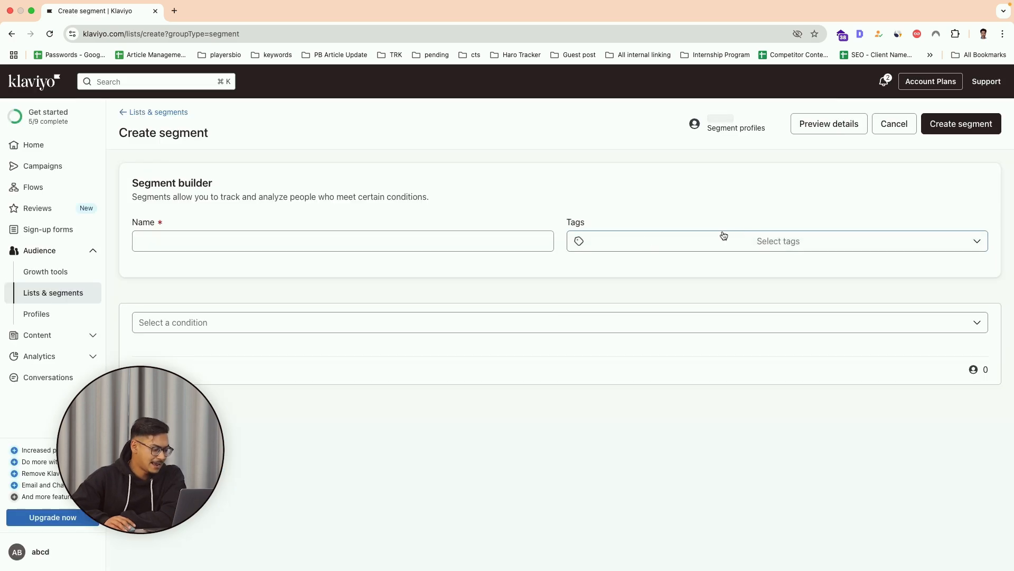
{"action": "left_click", "coordinate": [432, 239]}
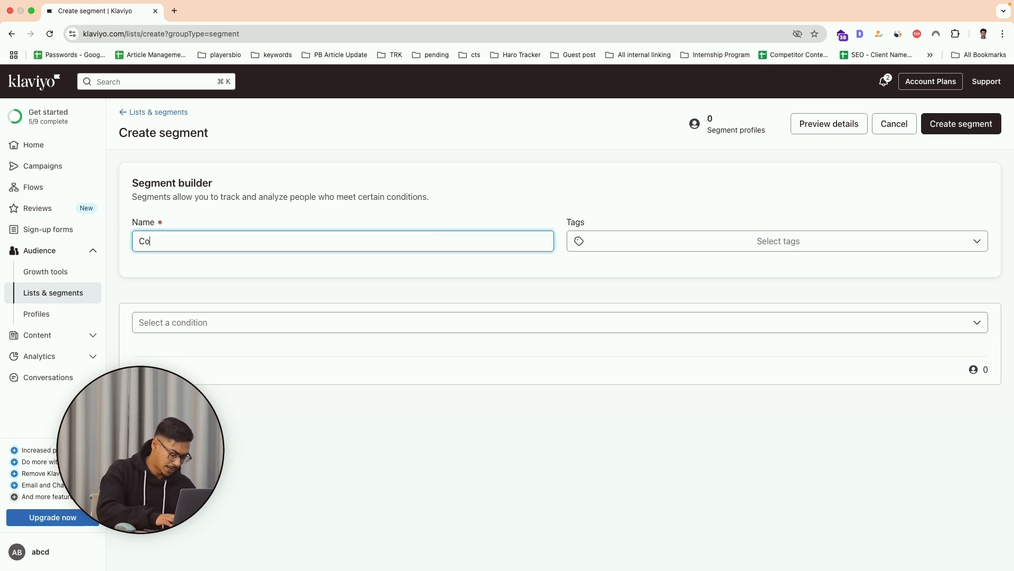
{"action": "type", "text": "Country"}
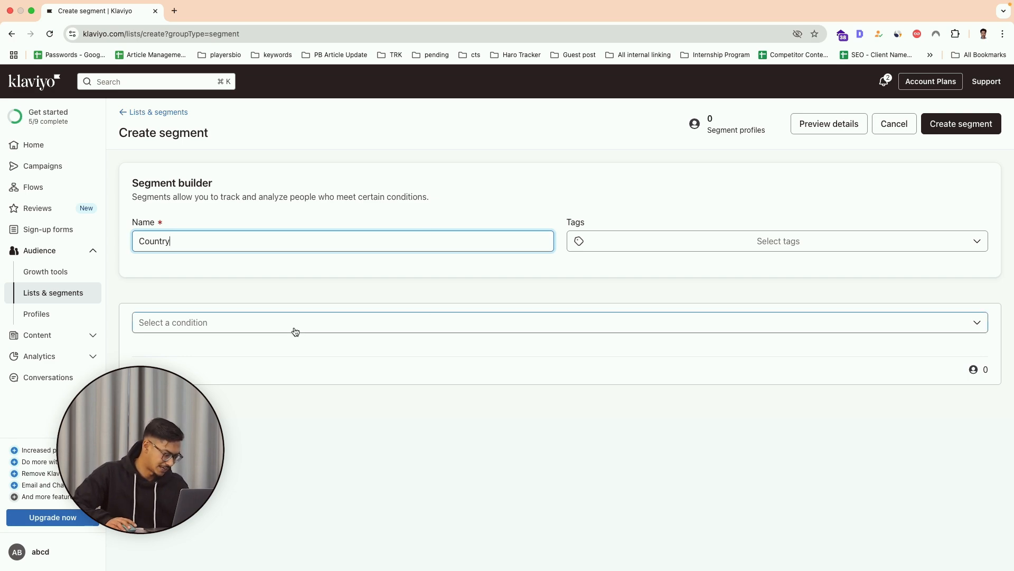
Define a "Properties about someone" condition on Locale: Country with the equals operator and enter a country value
{"action": "left_click", "coordinate": [979, 324]}
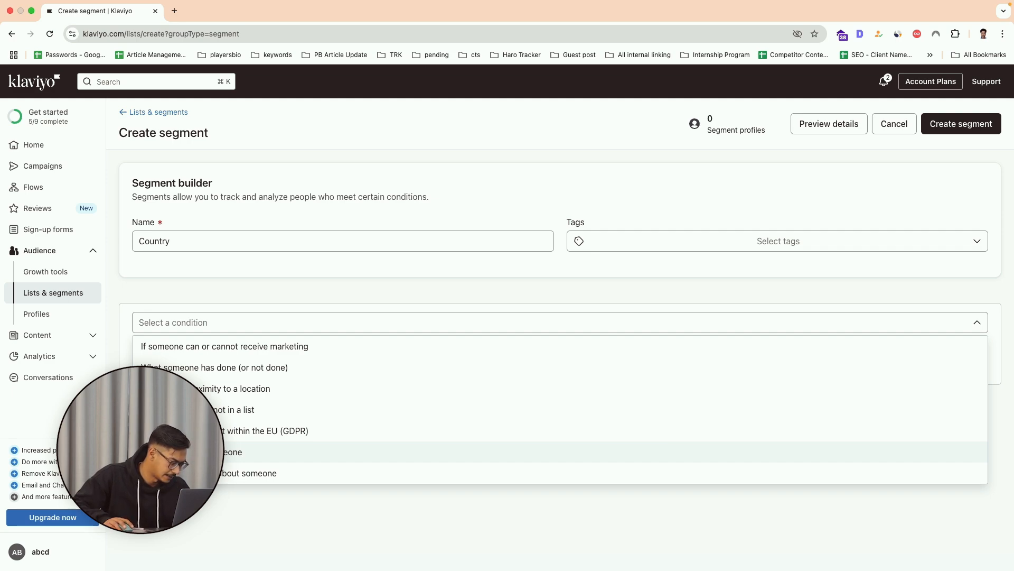
{"action": "left_click", "coordinate": [182, 452]}
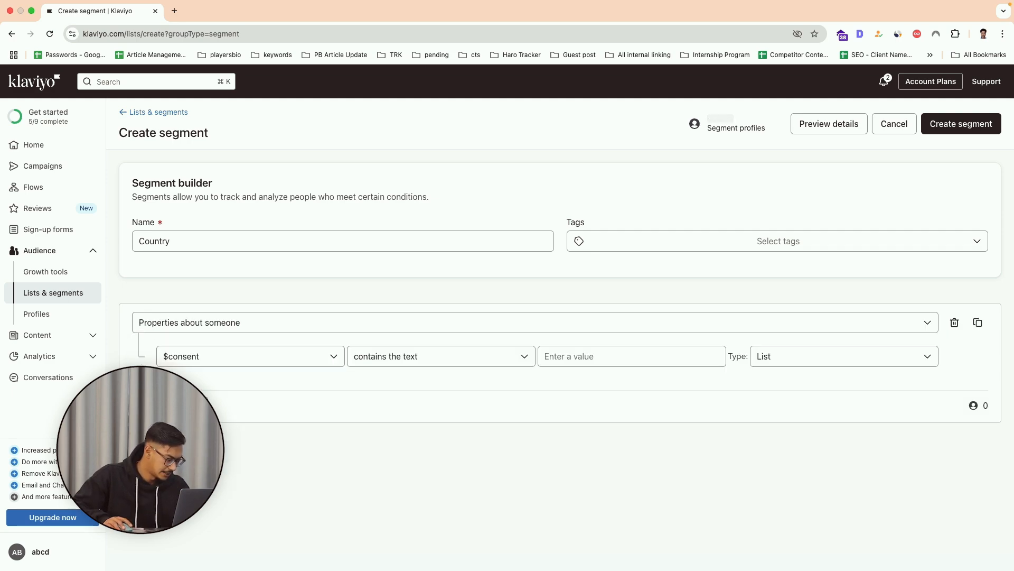
{"action": "left_click", "coordinate": [333, 362]}
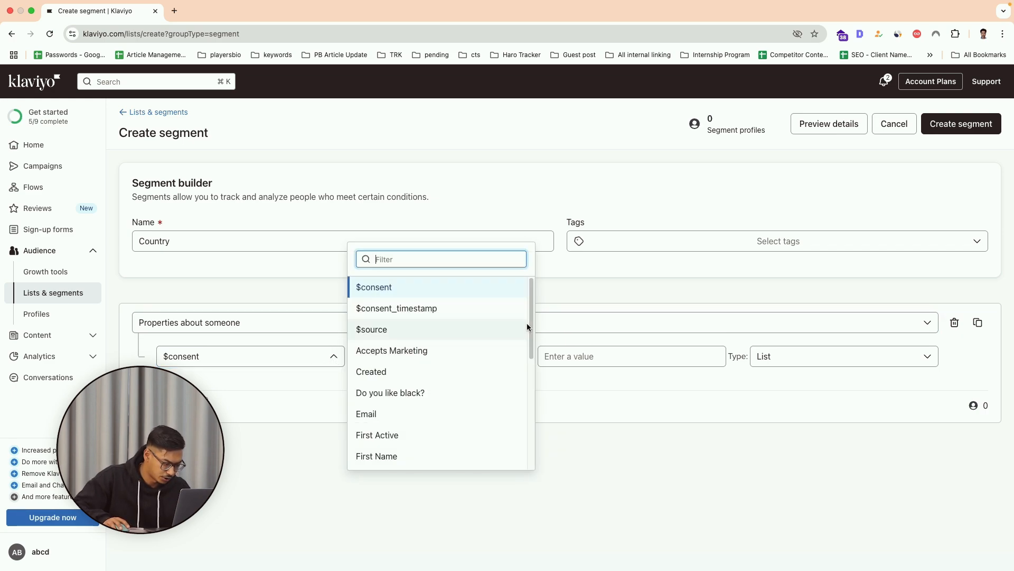
{"action": "left_click_drag", "start_coordinate": [532, 327], "coordinate": [521, 406]}
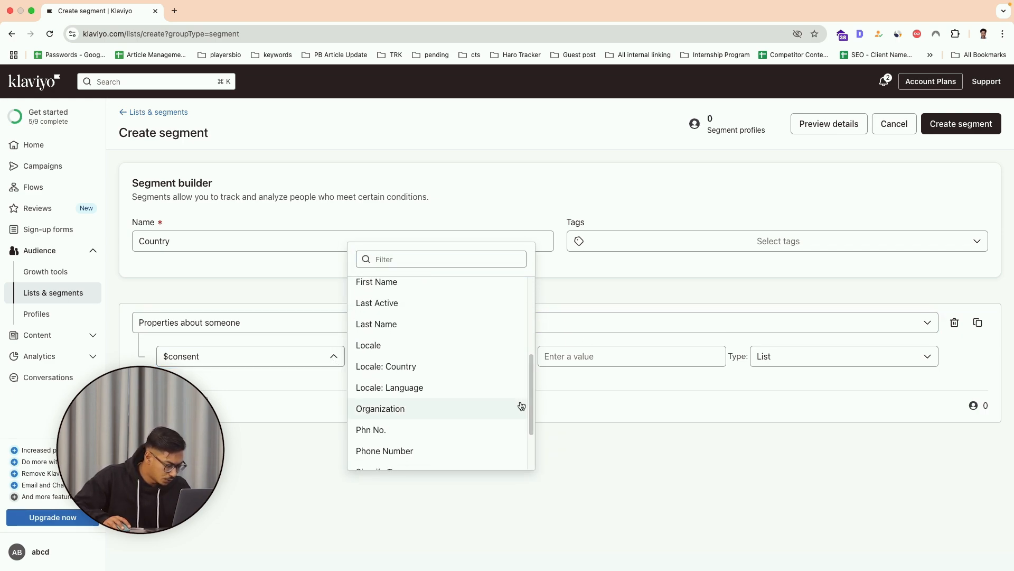
{"action": "left_click", "coordinate": [376, 367]}
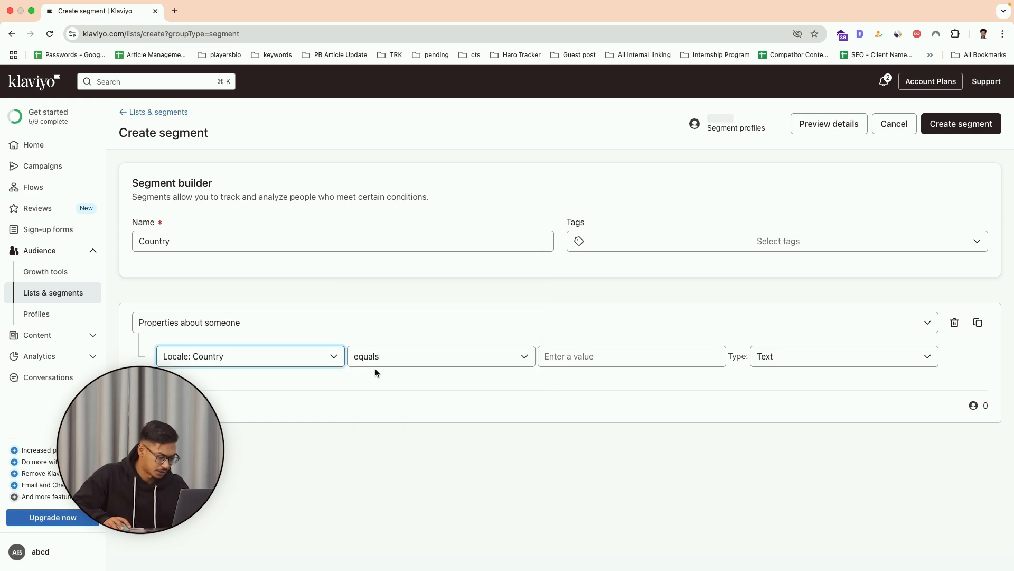
{"action": "left_click", "coordinate": [616, 353]}
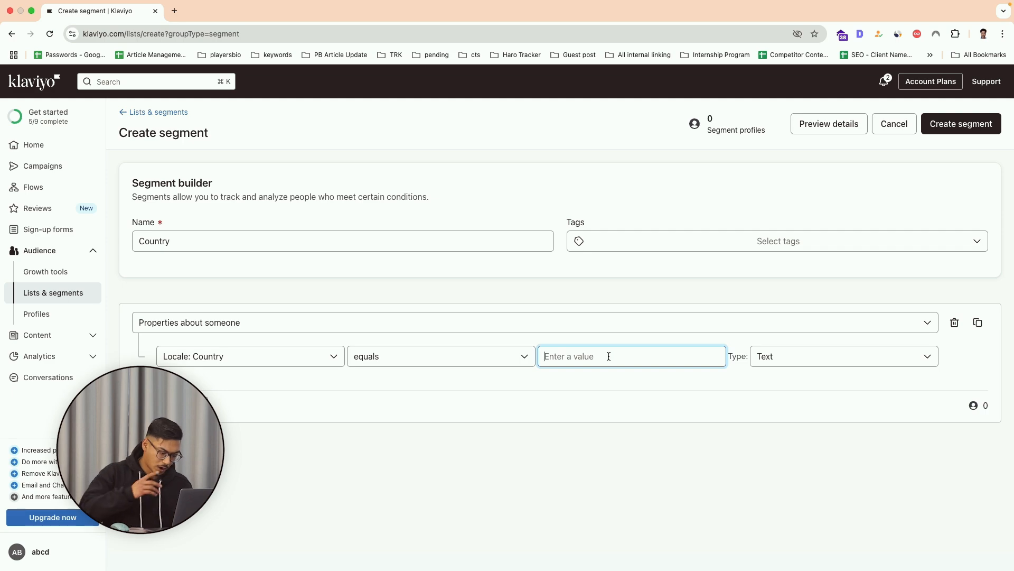
{"action": "type", "text": "N"}
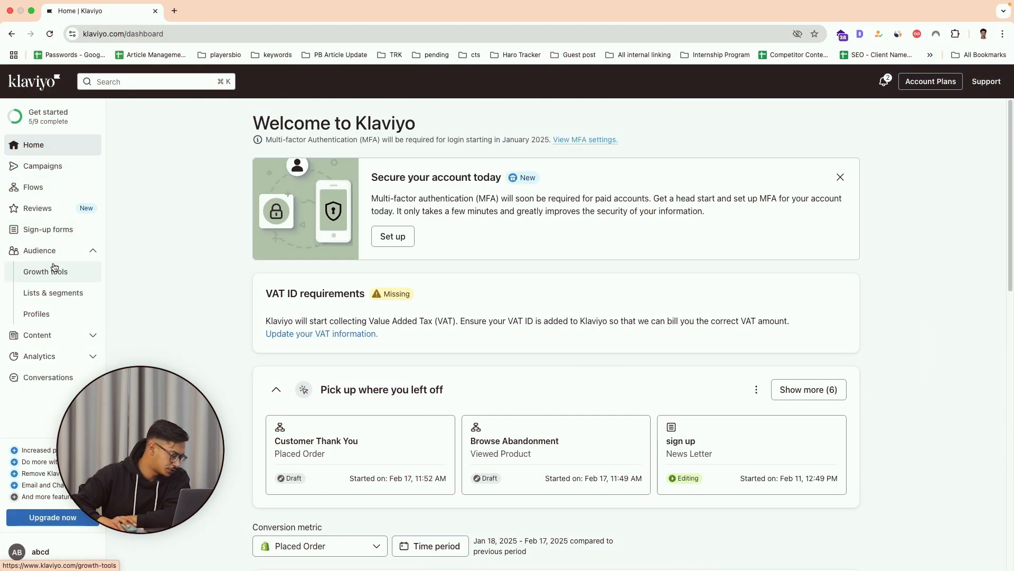
{"action": "left_click", "coordinate": [62, 304]}
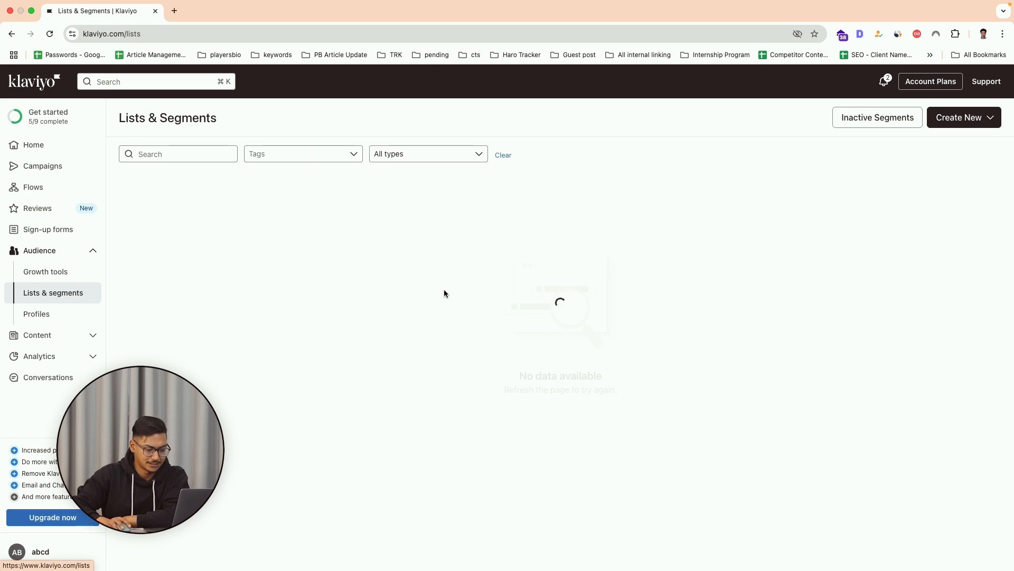
{"action": "left_click", "coordinate": [978, 120]}
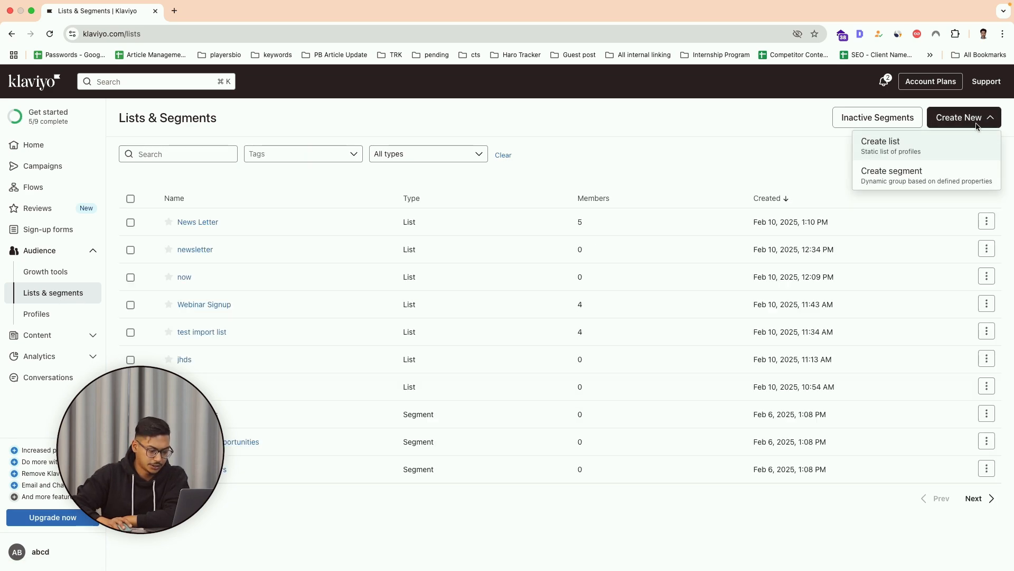
{"action": "left_click", "coordinate": [919, 179]}
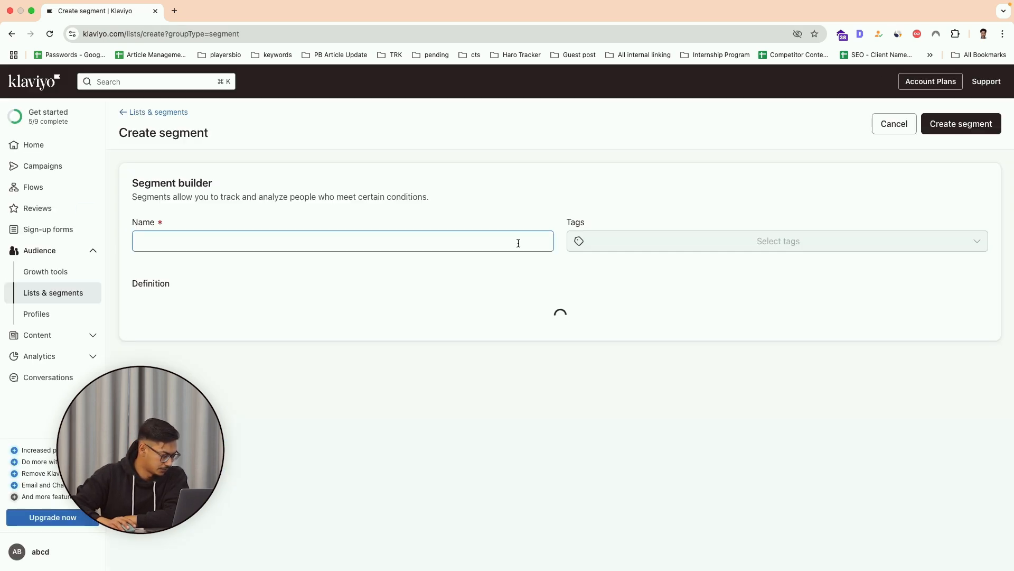
{"action": "left_click", "coordinate": [278, 247]}
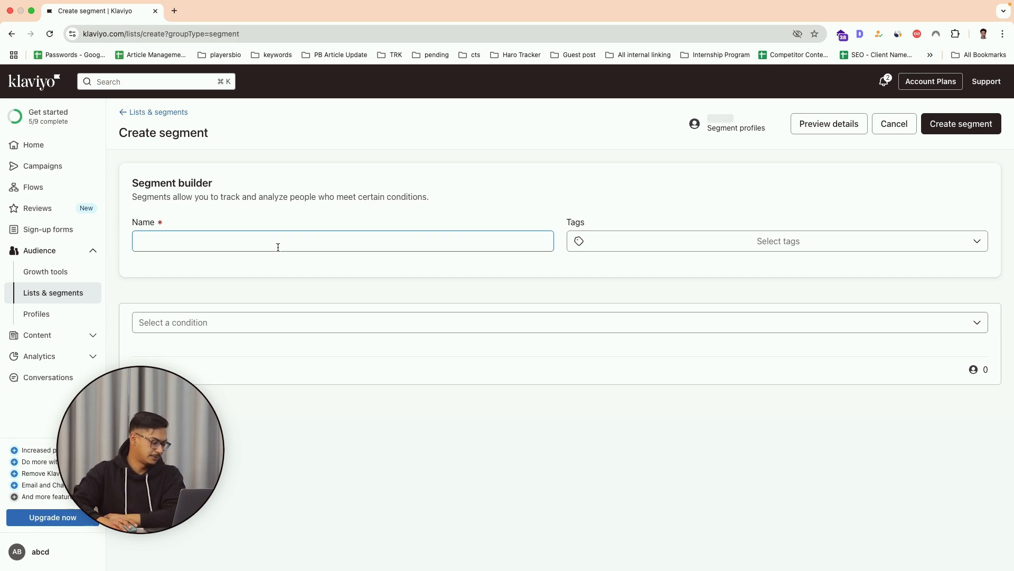
{"action": "left_click", "coordinate": [287, 243]}
{"action": "type", "text": "B"}
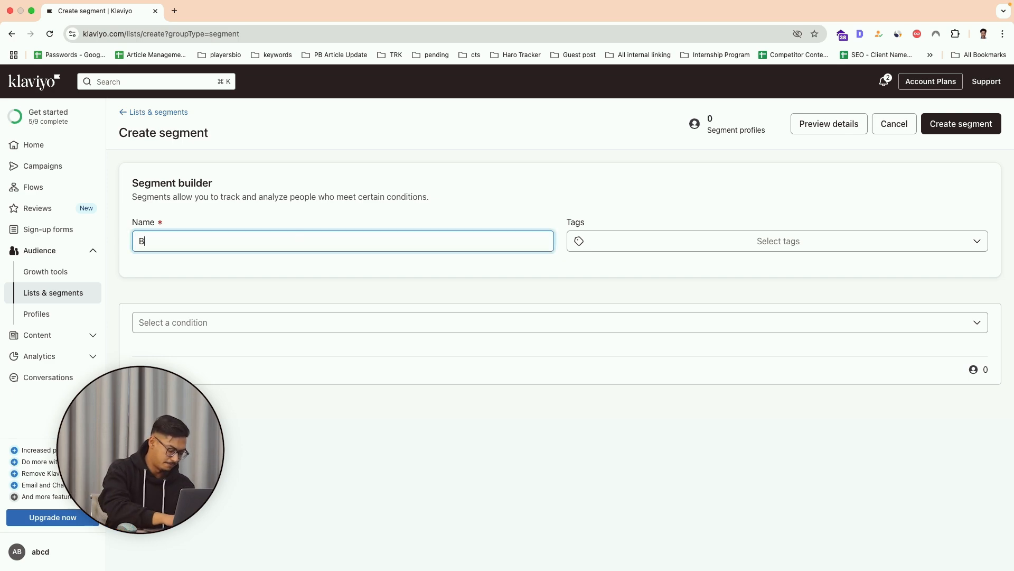
{"action": "type", "text": "Irthdays"}
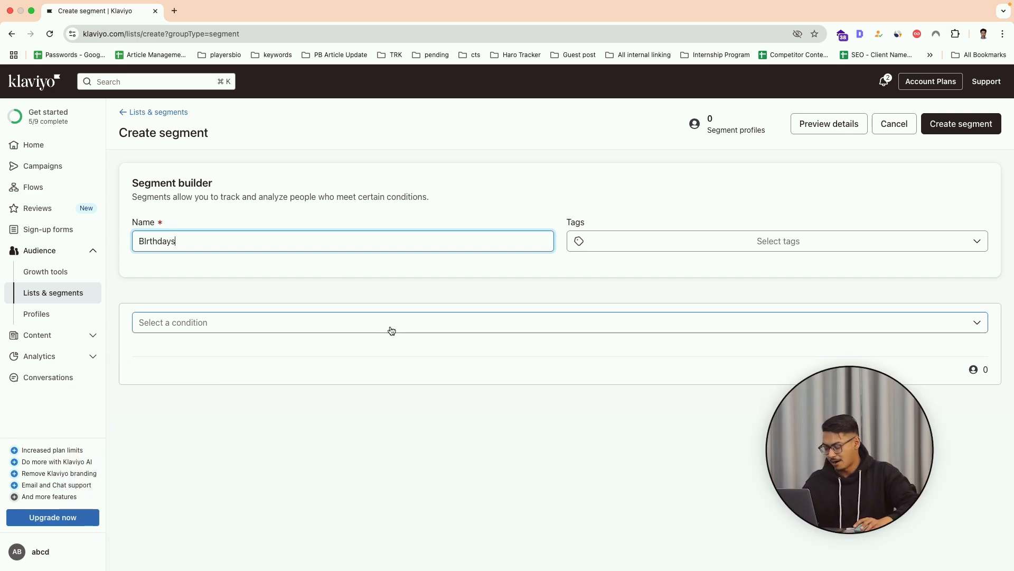
{"action": "left_click", "coordinate": [392, 331]}
{"action": "left_click", "coordinate": [392, 331]}
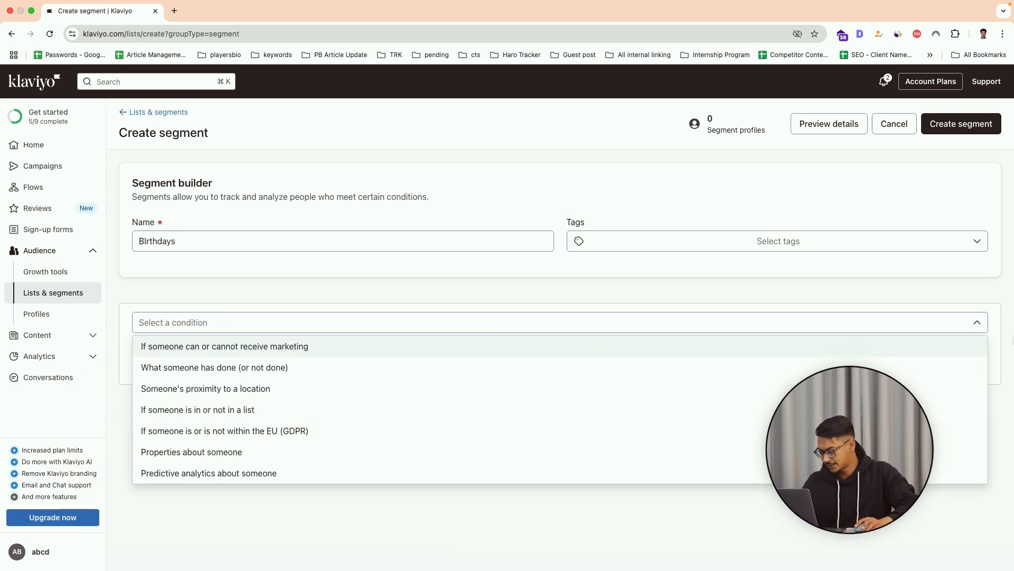
{"action": "left_click", "coordinate": [195, 455]}
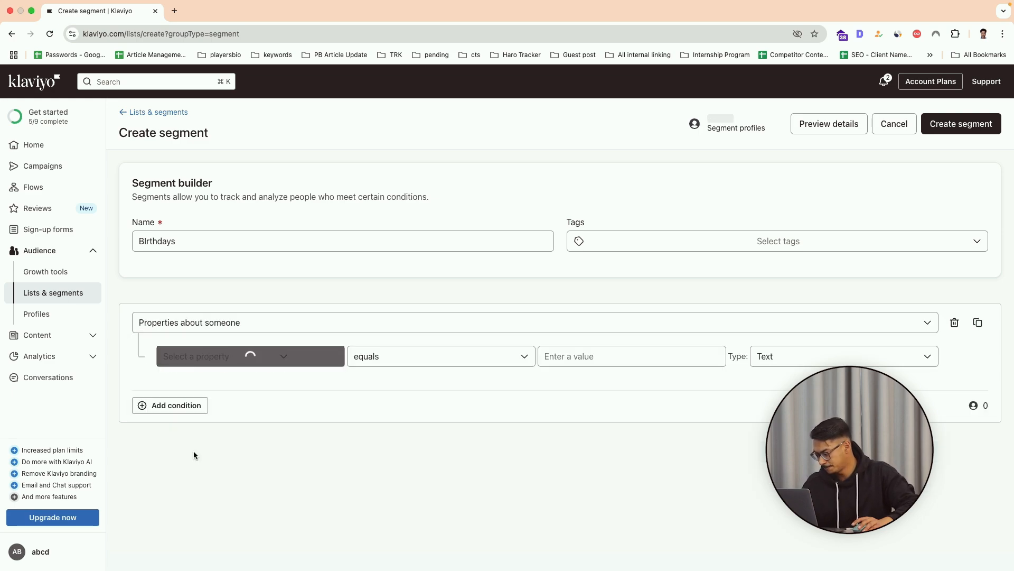
{"action": "left_click", "coordinate": [332, 362]}
{"action": "left_click", "coordinate": [333, 361]}
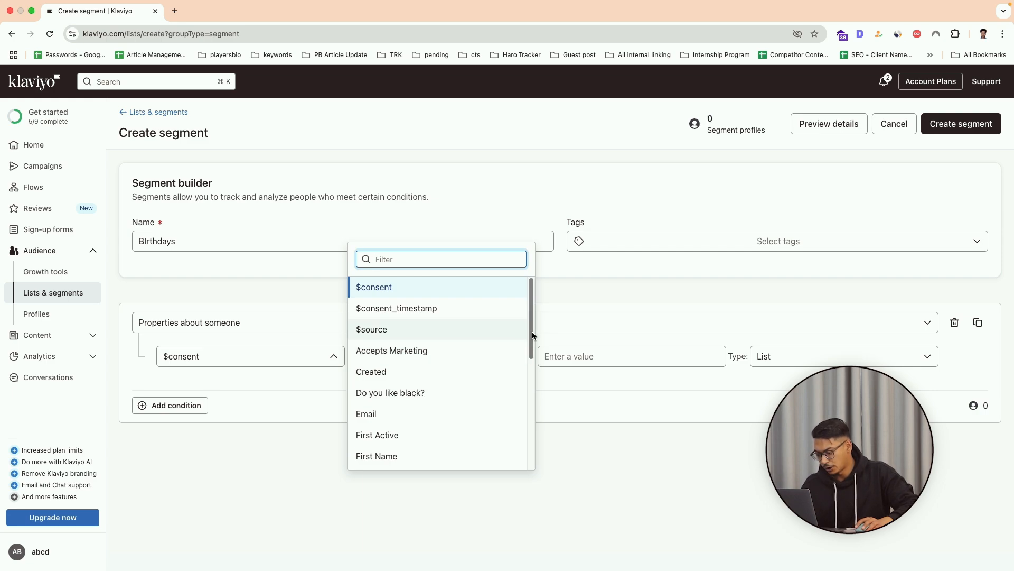
{"action": "scroll", "coordinate": [531, 343], "scroll_direction": "down", "scroll_amount": 5}
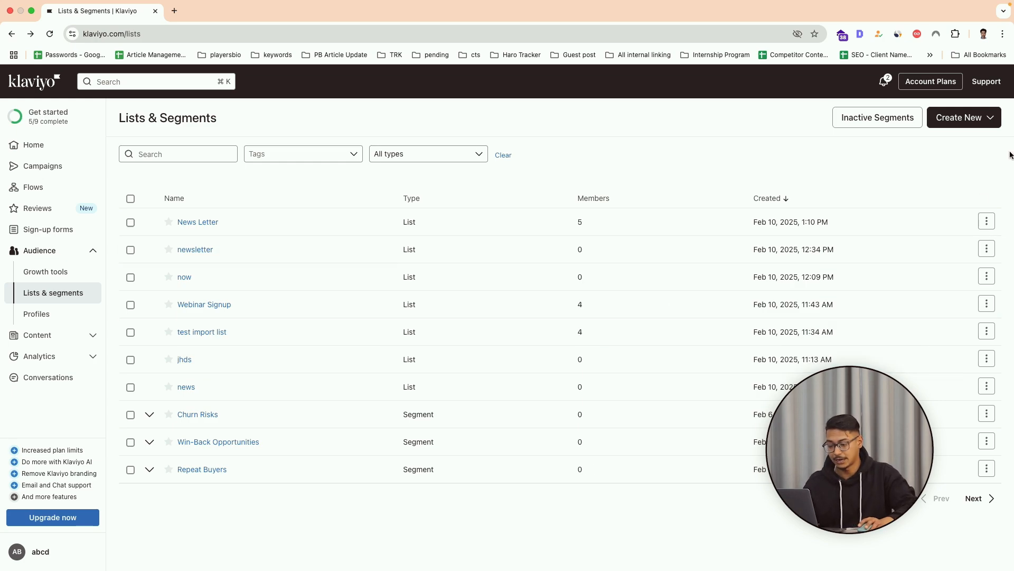
Start a new segment named "Biirthdays" with a "Properties about someone" condition
{"action": "left_click", "coordinate": [975, 120]}
{"action": "left_click", "coordinate": [932, 182]}
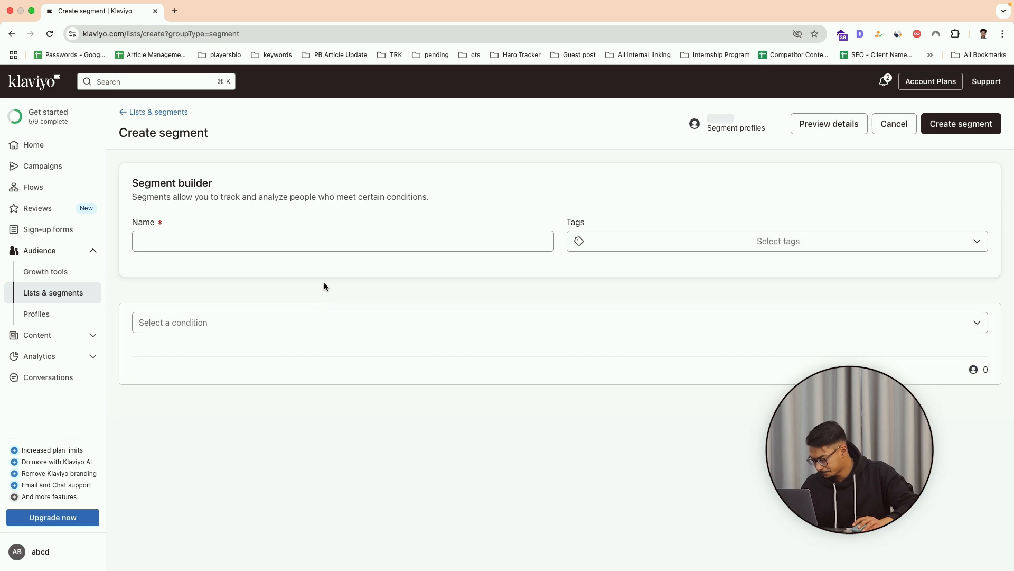
{"action": "left_click", "coordinate": [202, 243]}
{"action": "type", "text": "Biirthdays"}
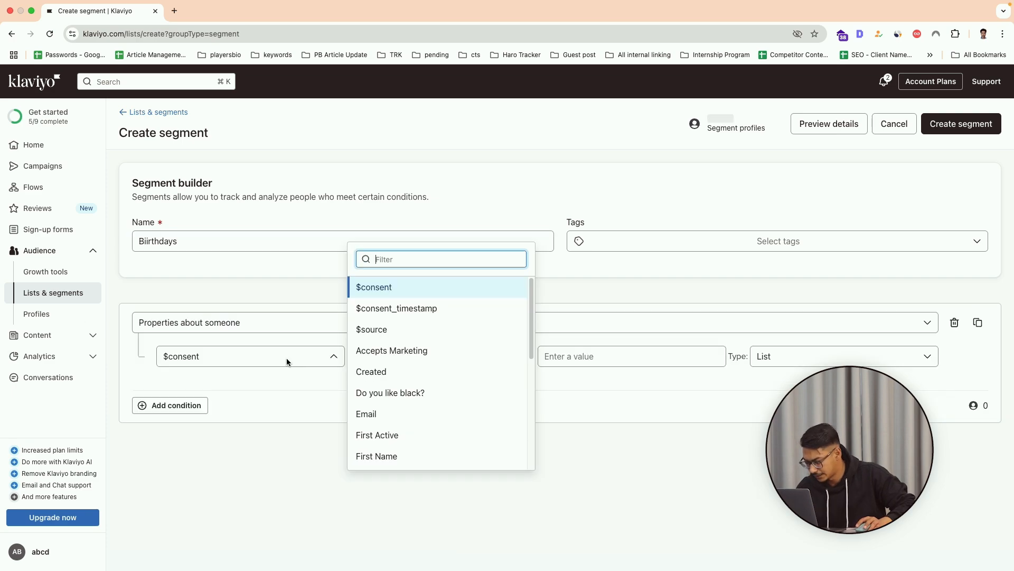
Keep the $consent property in the condition and set its value type to Date
{"action": "left_click", "coordinate": [331, 363]}
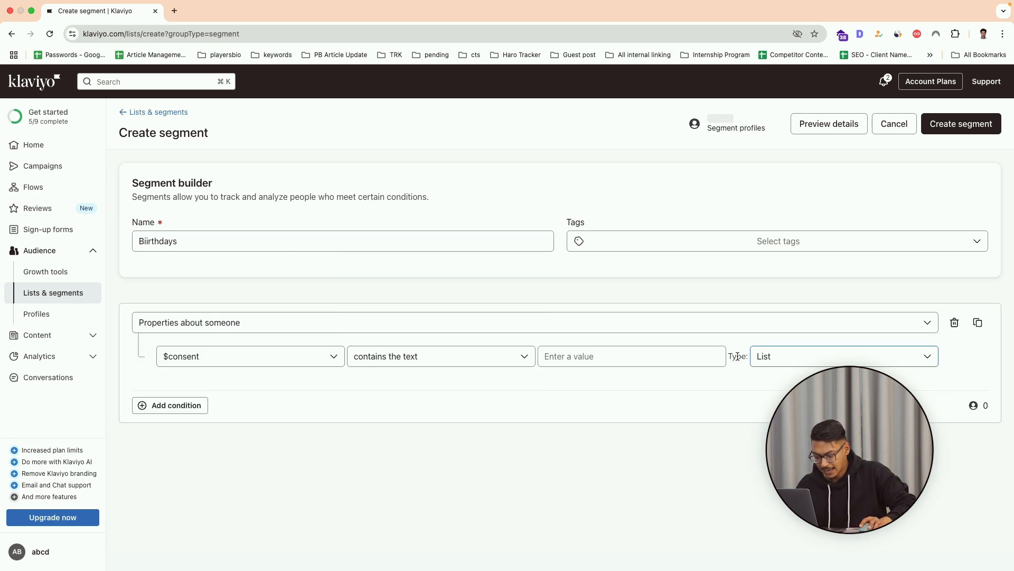
{"action": "left_click", "coordinate": [924, 360]}
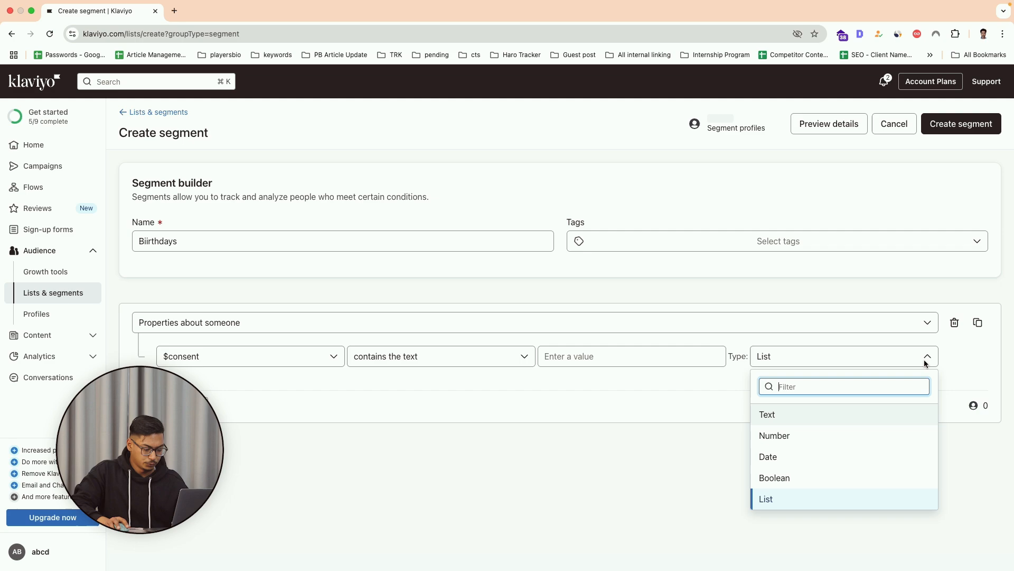
{"action": "left_click", "coordinate": [779, 458]}
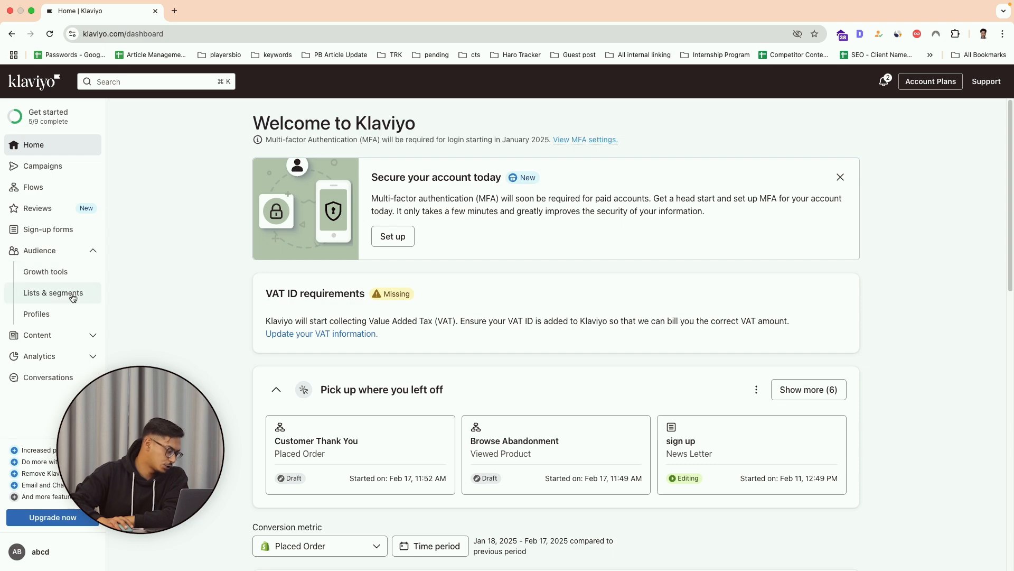
Start another new segment from the Lists & Segments page and name it "Engaged for 30 days"
{"action": "left_click", "coordinate": [73, 296]}
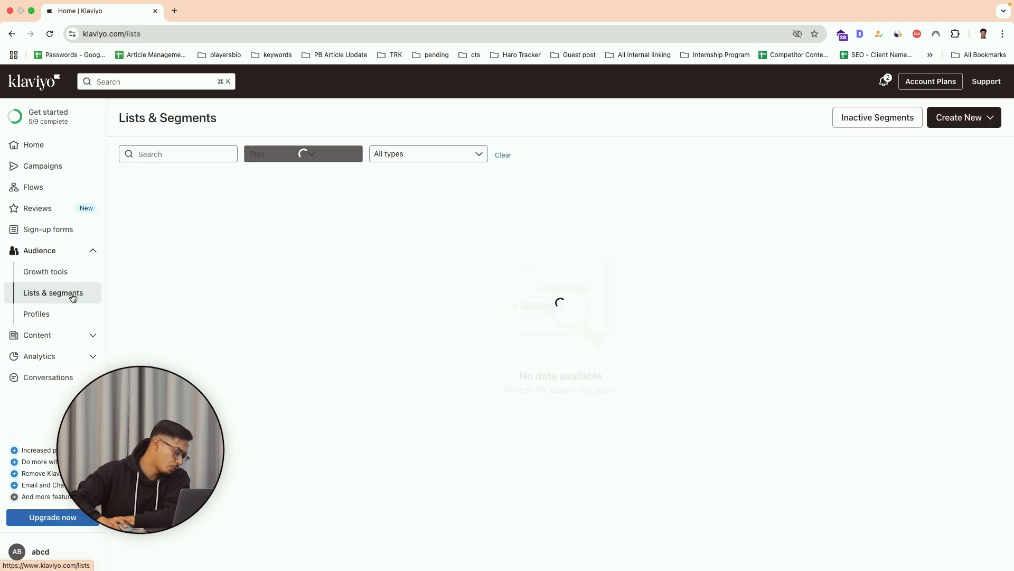
{"action": "left_click", "coordinate": [989, 130]}
{"action": "left_click", "coordinate": [904, 182]}
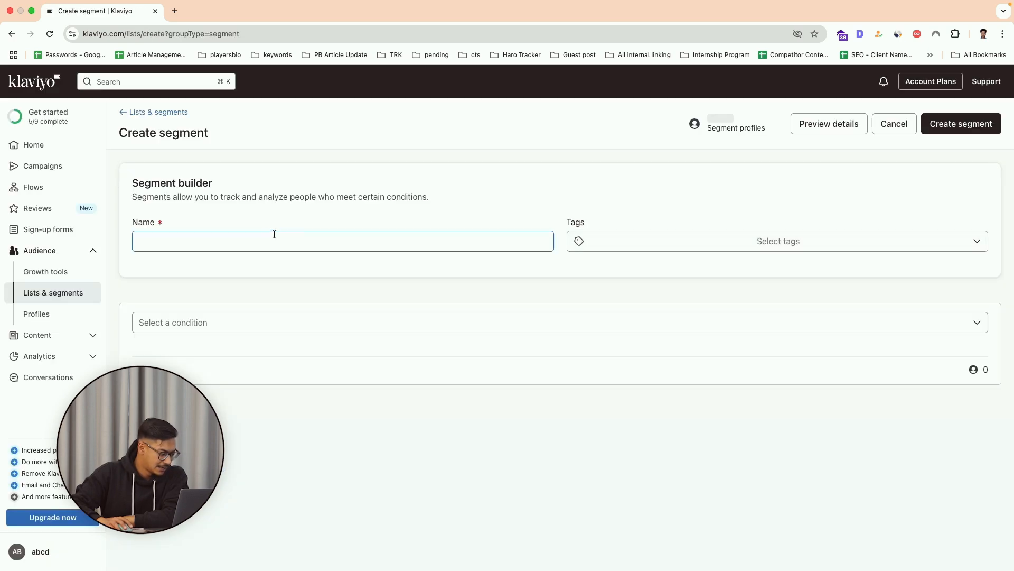
{"action": "left_click", "coordinate": [270, 237]}
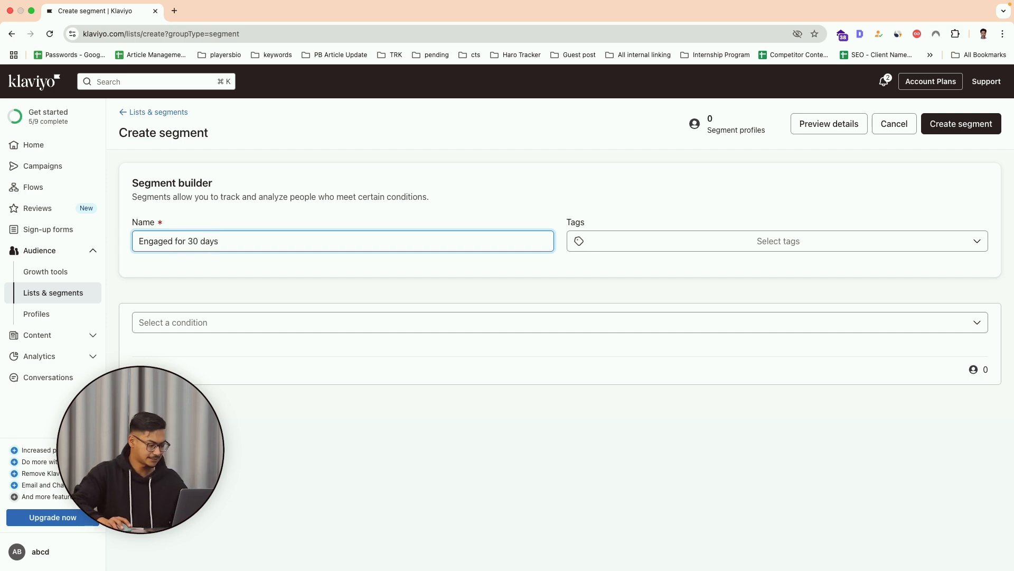
Add a "What someone has done (or not done)" condition for Active on Site at least once in the last 30 days
{"action": "left_click", "coordinate": [321, 330]}
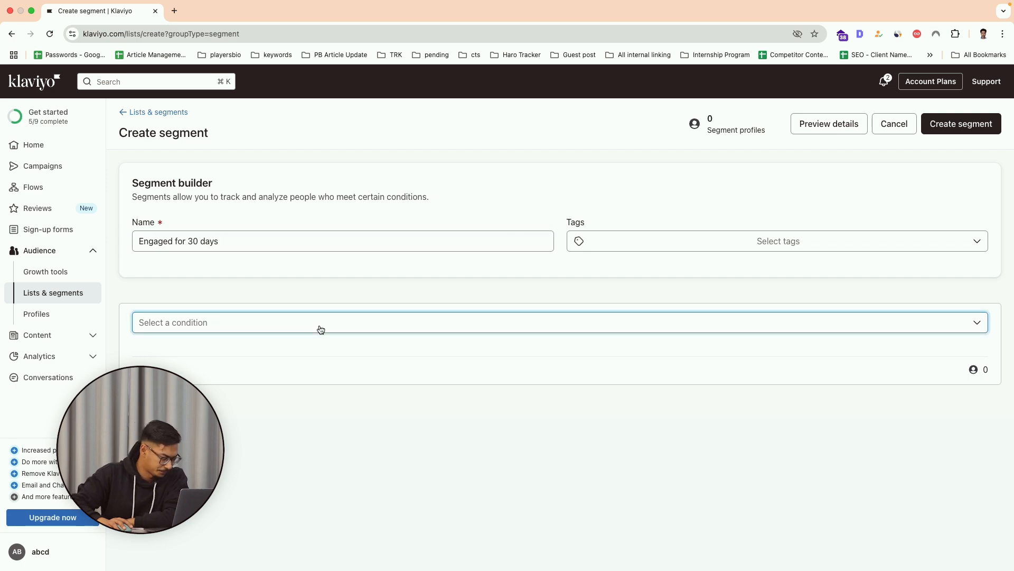
{"action": "left_click", "coordinate": [389, 332]}
{"action": "left_click", "coordinate": [403, 325]}
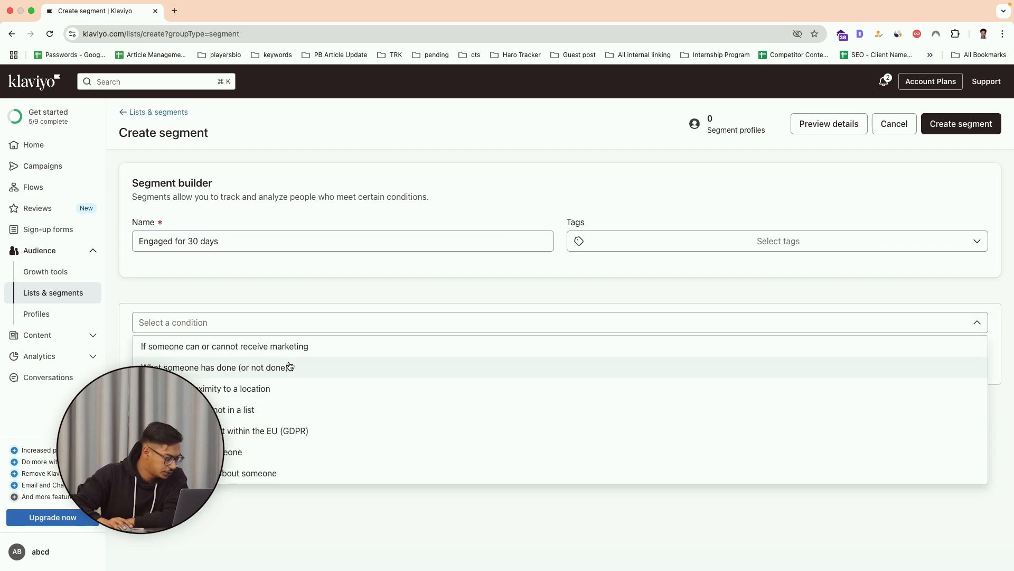
{"action": "left_click", "coordinate": [206, 370]}
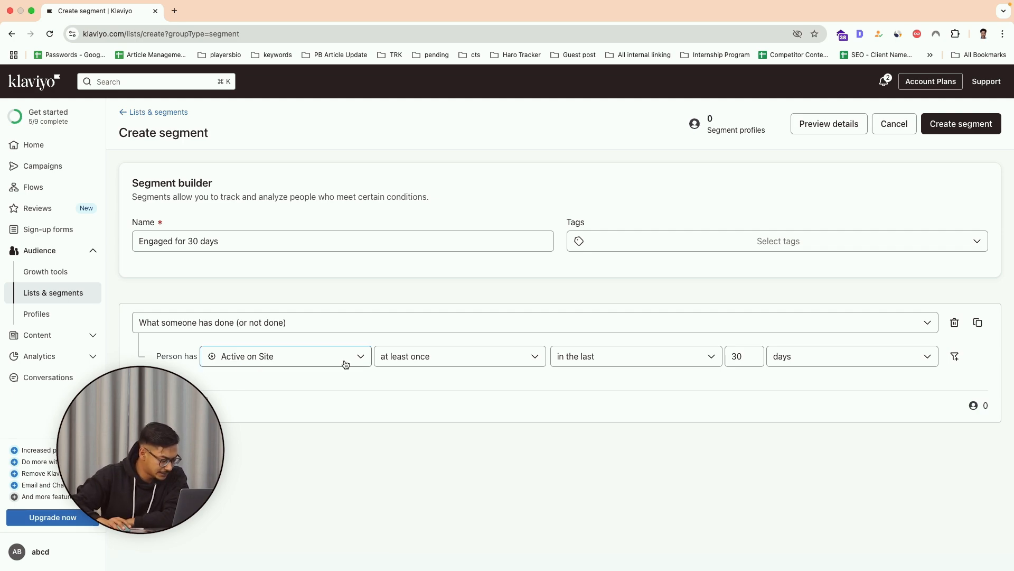
{"action": "left_click", "coordinate": [363, 358]}
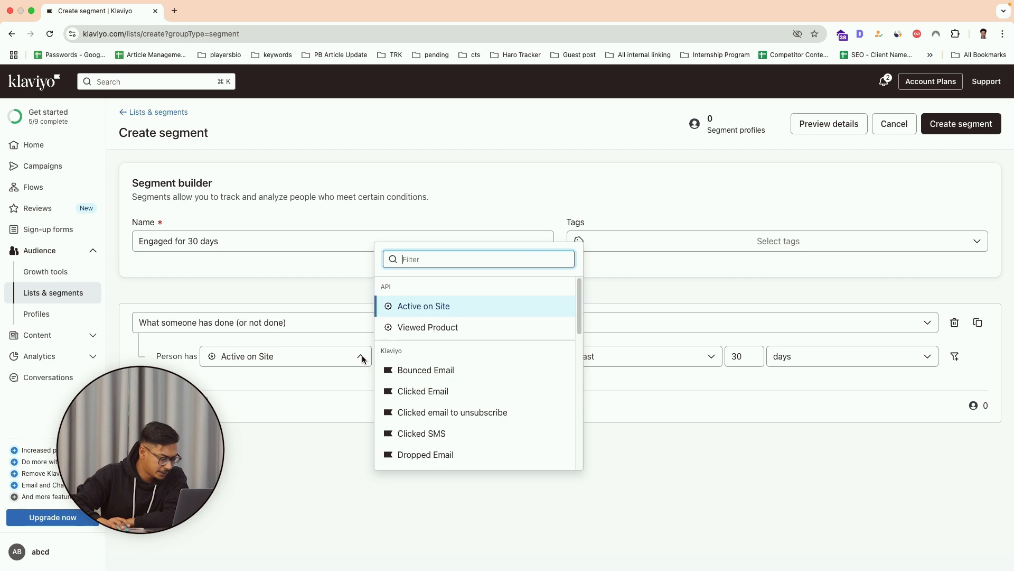
{"action": "left_click", "coordinate": [414, 313]}
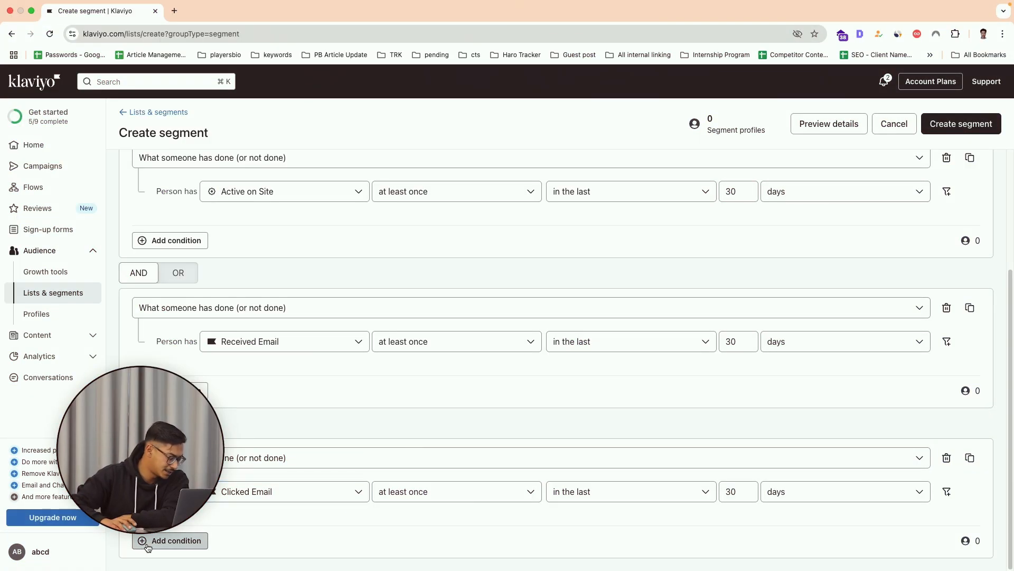
Add another "What someone has done (or not done)" condition, joined with AND, for Opened Email at least once in the last 30 days
{"action": "left_click", "coordinate": [148, 541]}
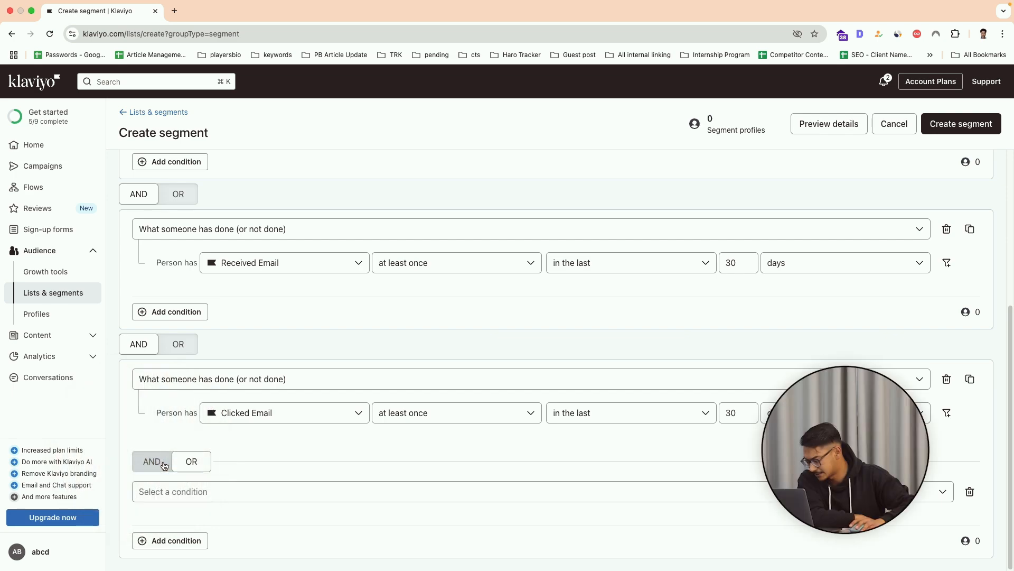
{"action": "left_click", "coordinate": [153, 462]}
{"action": "scroll", "coordinate": [317, 510], "scroll_direction": "down", "scroll_amount": 1}
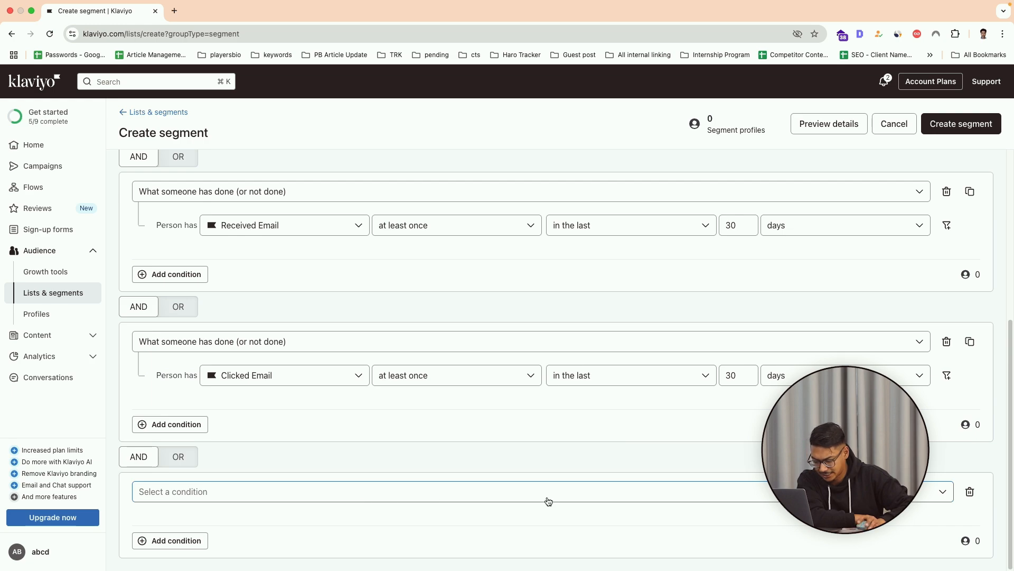
{"action": "left_click", "coordinate": [637, 495]}
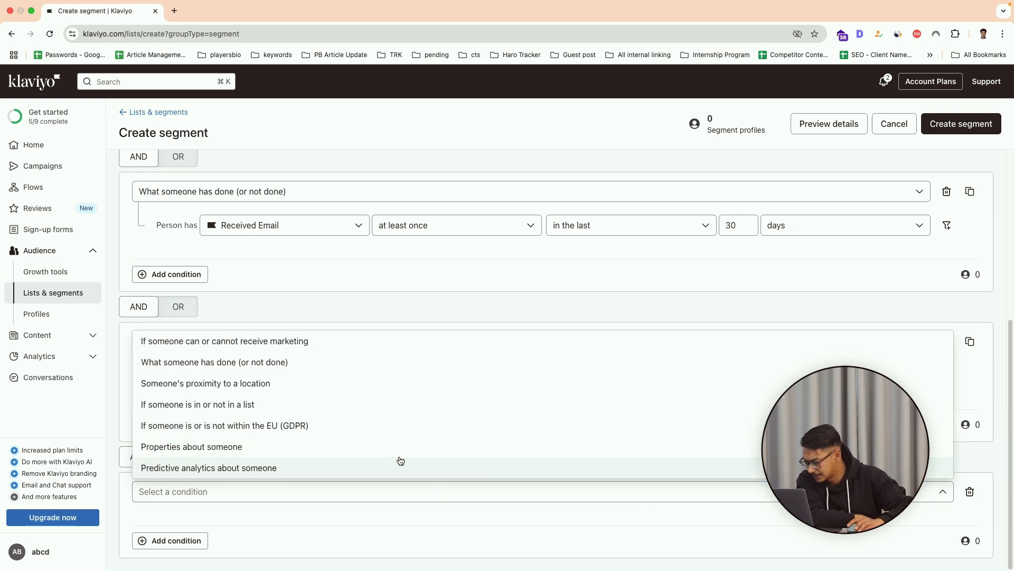
{"action": "left_click", "coordinate": [228, 363]}
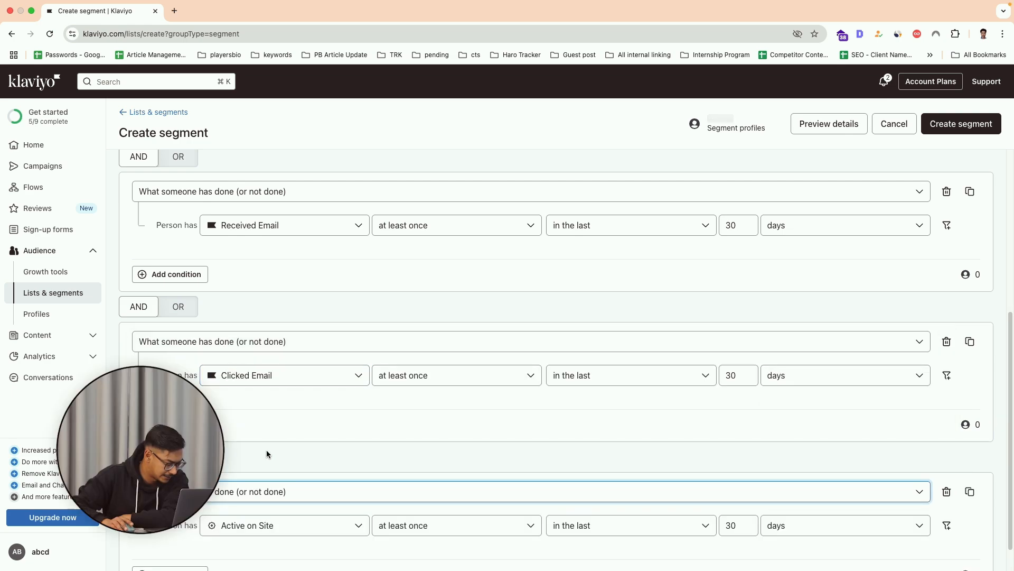
{"action": "scroll", "coordinate": [317, 476], "scroll_direction": "down", "scroll_amount": 1}
{"action": "left_click", "coordinate": [356, 491]}
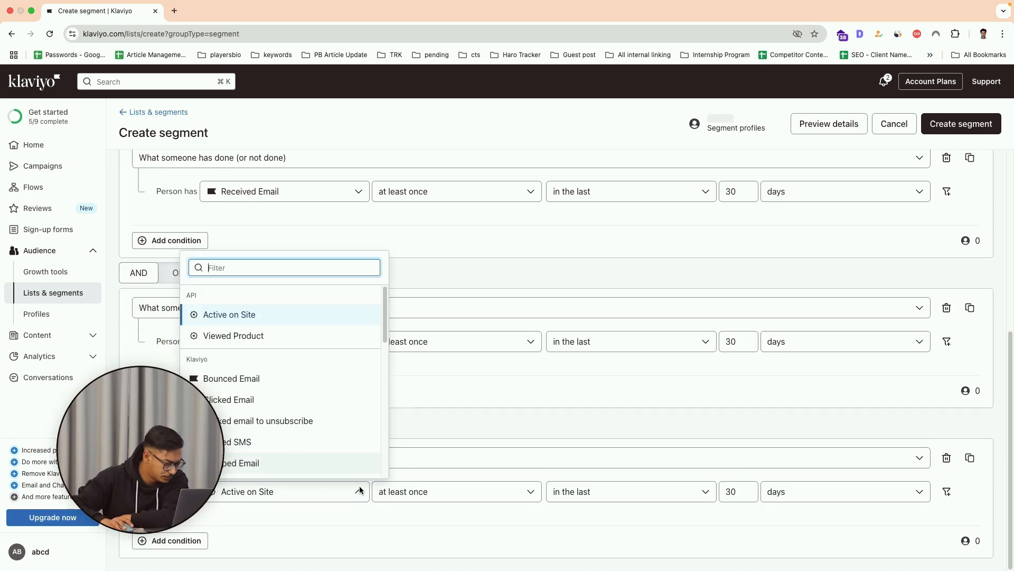
{"action": "left_click_drag", "start_coordinate": [386, 328], "coordinate": [385, 379]}
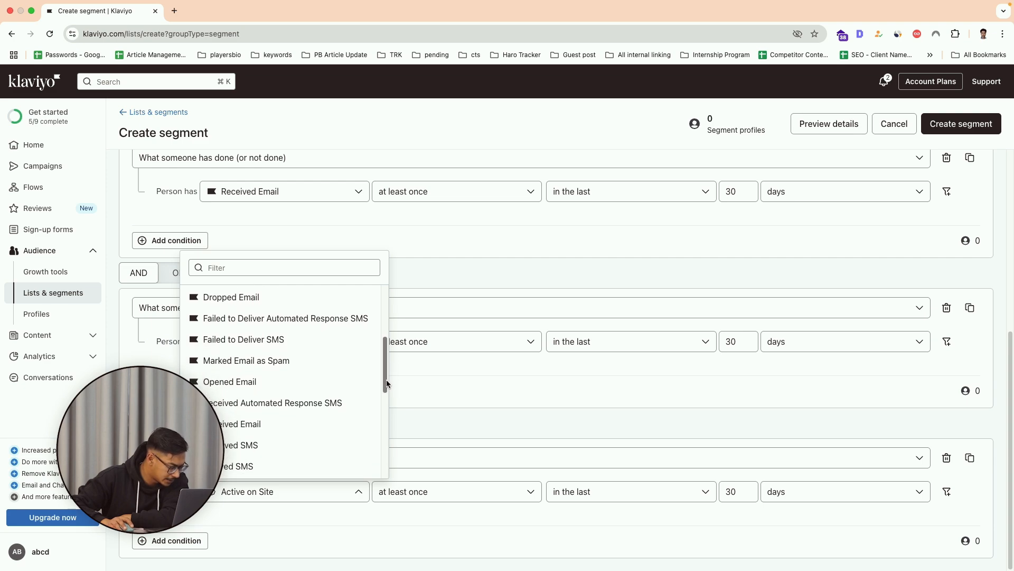
{"action": "left_click", "coordinate": [242, 382]}
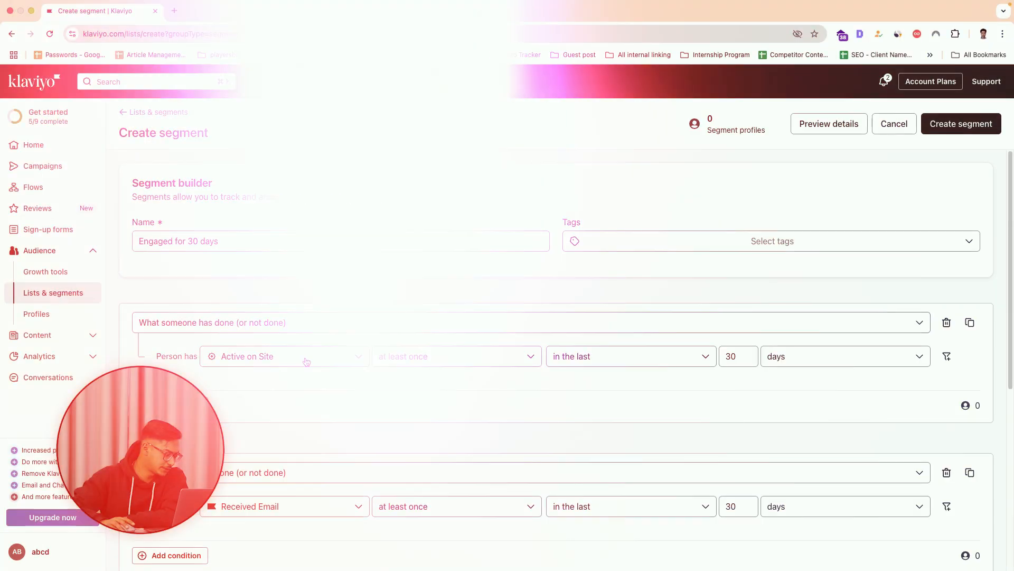
Rename the segment to "inactive customers for 30 days"
{"action": "left_click", "coordinate": [172, 247]}
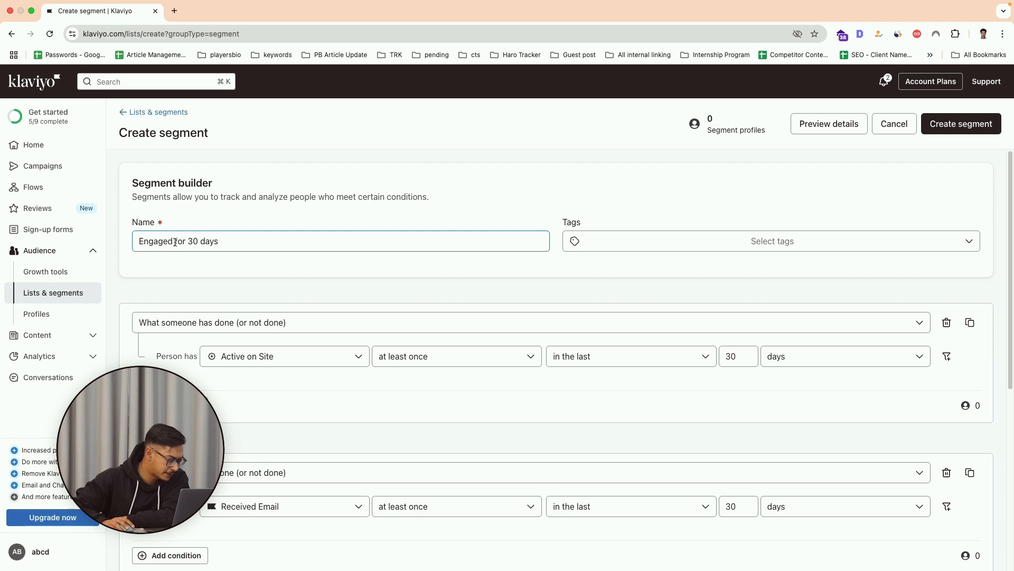
{"action": "left_click_drag", "start_coordinate": [174, 242], "coordinate": [136, 244]}
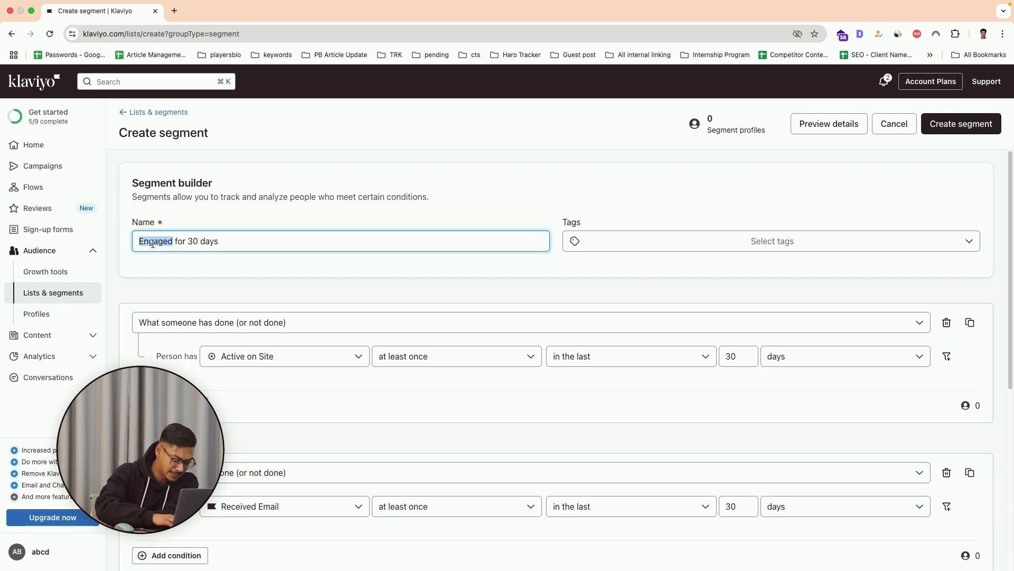
{"action": "type", "text": "inacti"}
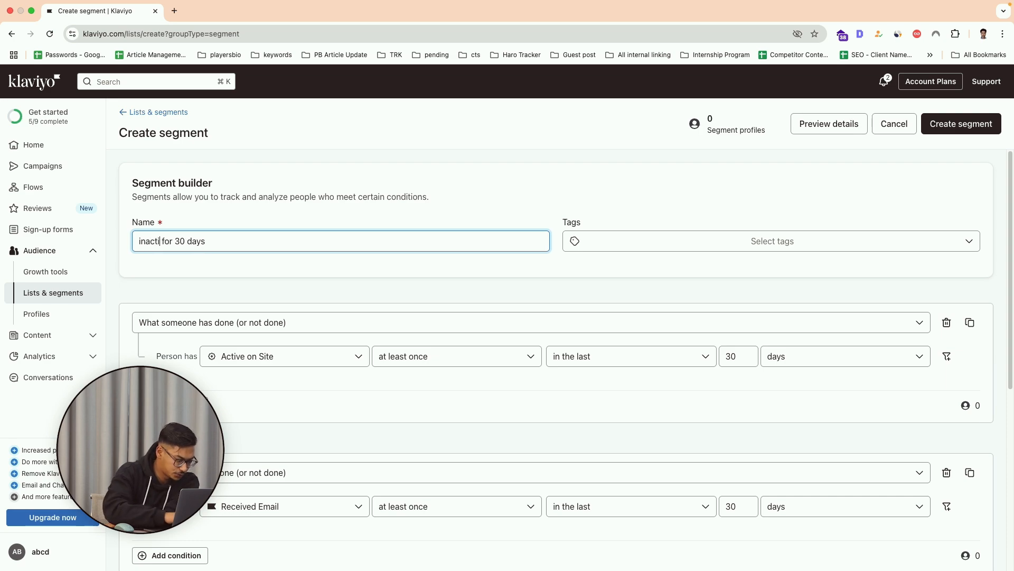
{"action": "type", "text": "ve"}
{"action": "type", "text": " cus"}
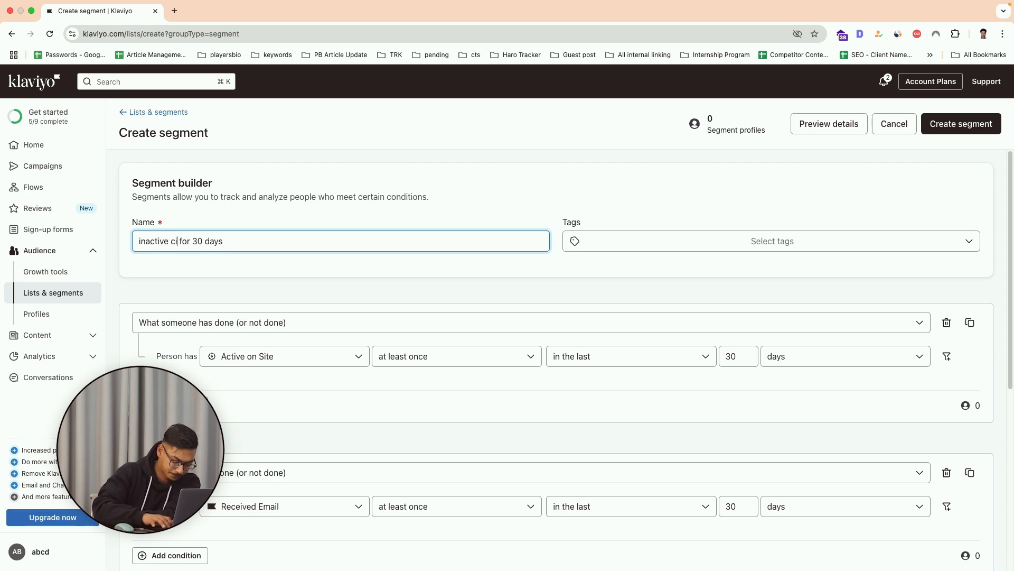
{"action": "type", "text": "tomers"}
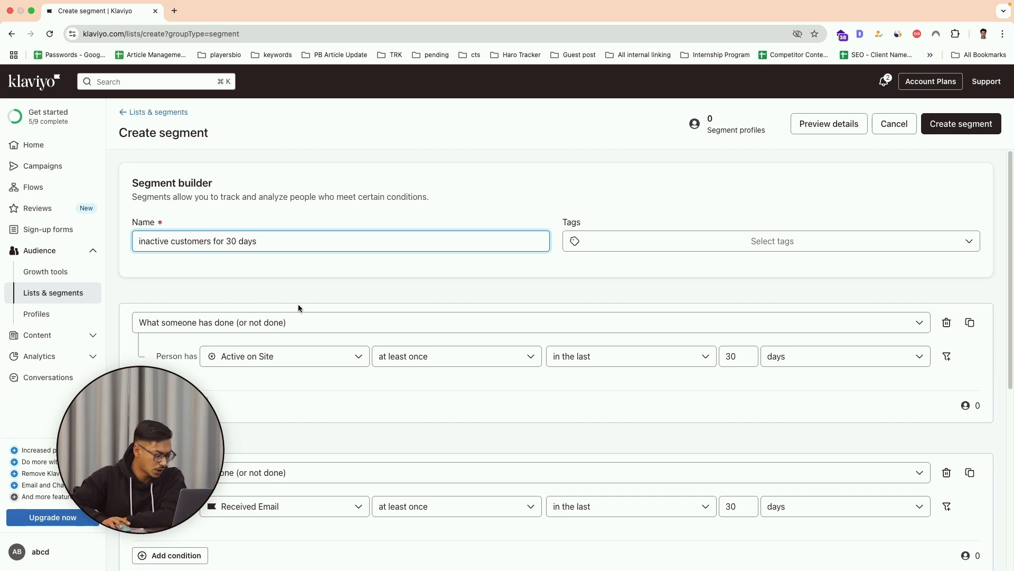
Set the frequency of the Received Email, Clicked Email and Opened Email conditions to zero times
{"action": "scroll", "coordinate": [419, 370], "scroll_direction": "down", "scroll_amount": 6}
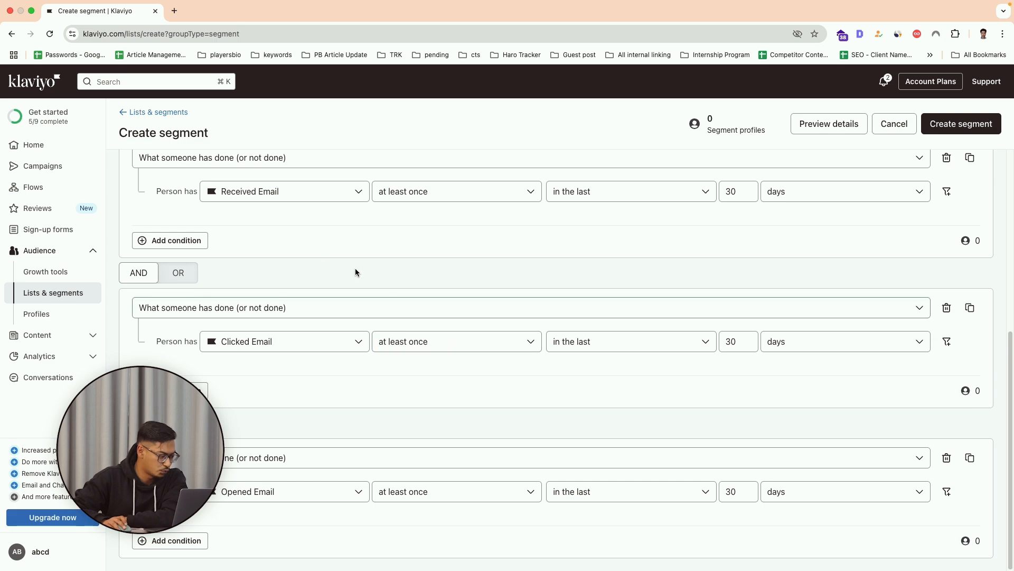
{"action": "scroll", "coordinate": [344, 364], "scroll_direction": "up", "scroll_amount": 3}
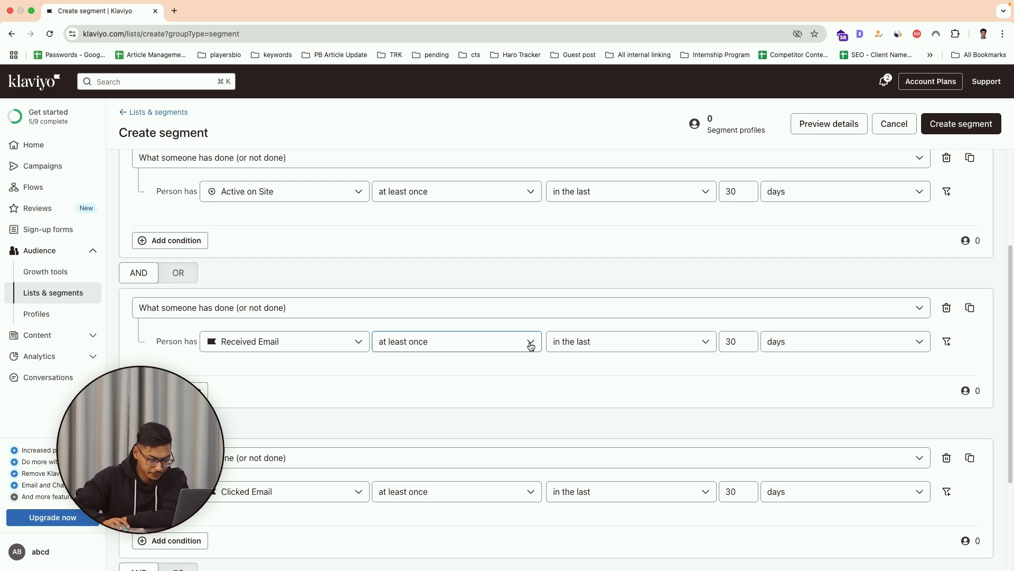
{"action": "left_click", "coordinate": [531, 346]}
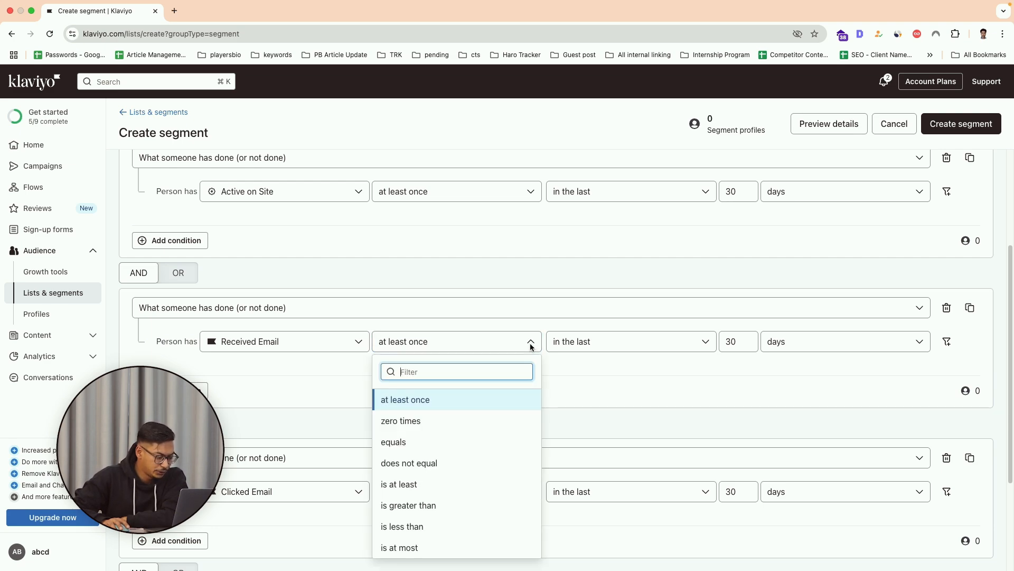
{"action": "left_click", "coordinate": [455, 428]}
{"action": "scroll", "coordinate": [597, 419], "scroll_direction": "down", "scroll_amount": 3}
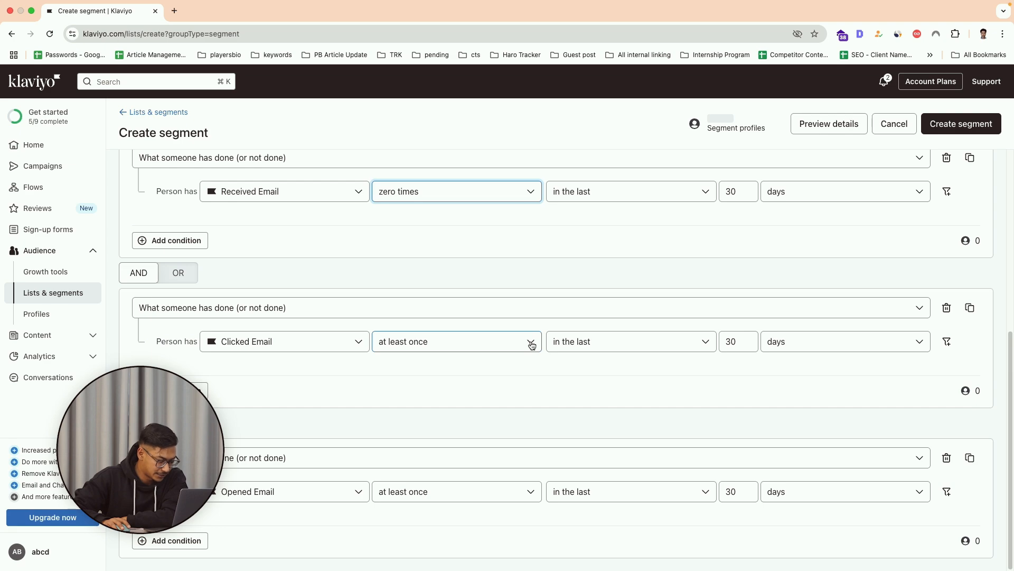
{"action": "left_click", "coordinate": [531, 343]}
{"action": "left_click", "coordinate": [423, 425]}
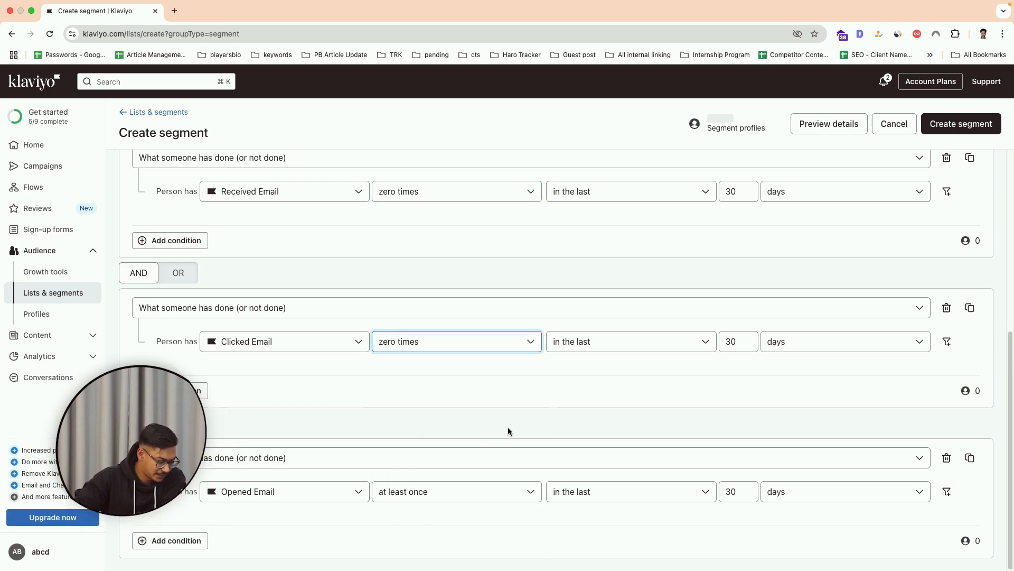
{"action": "left_click", "coordinate": [531, 491]}
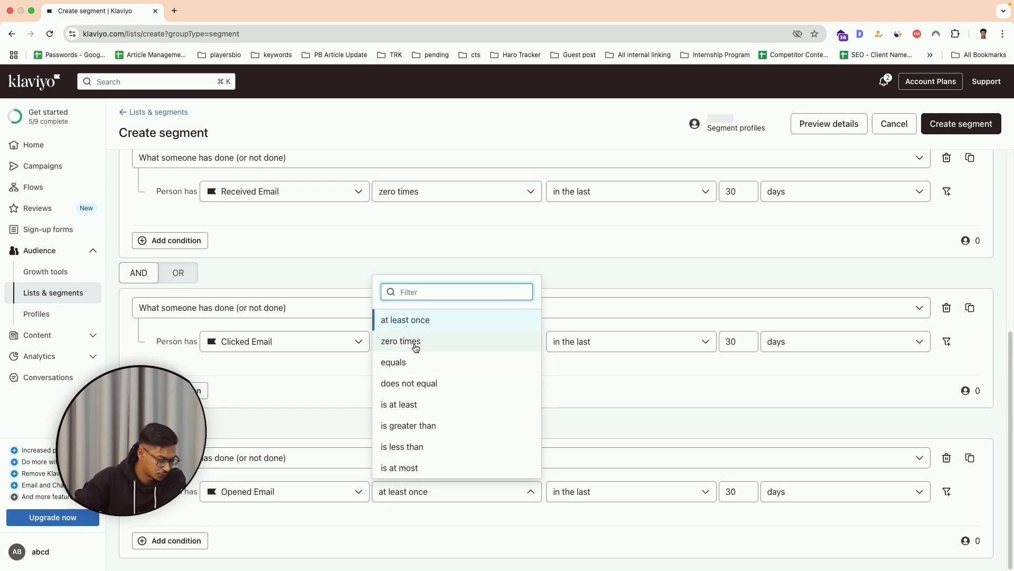
{"action": "left_click", "coordinate": [413, 344]}
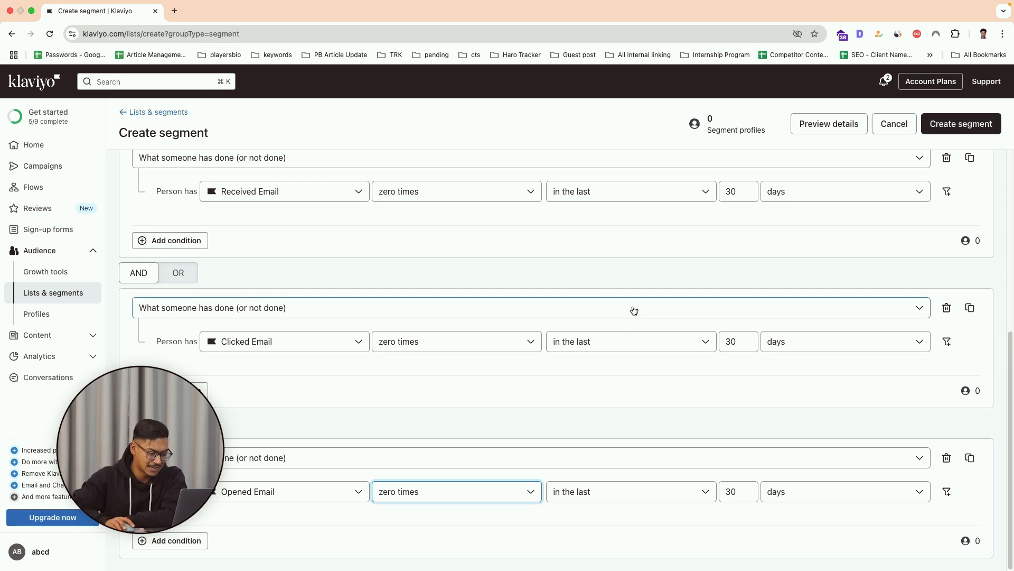
Set the time window of the Active on Site, Received Email and Clicked Email conditions to the last 90 days
{"action": "scroll", "coordinate": [1001, 264], "scroll_direction": "up", "scroll_amount": 4}
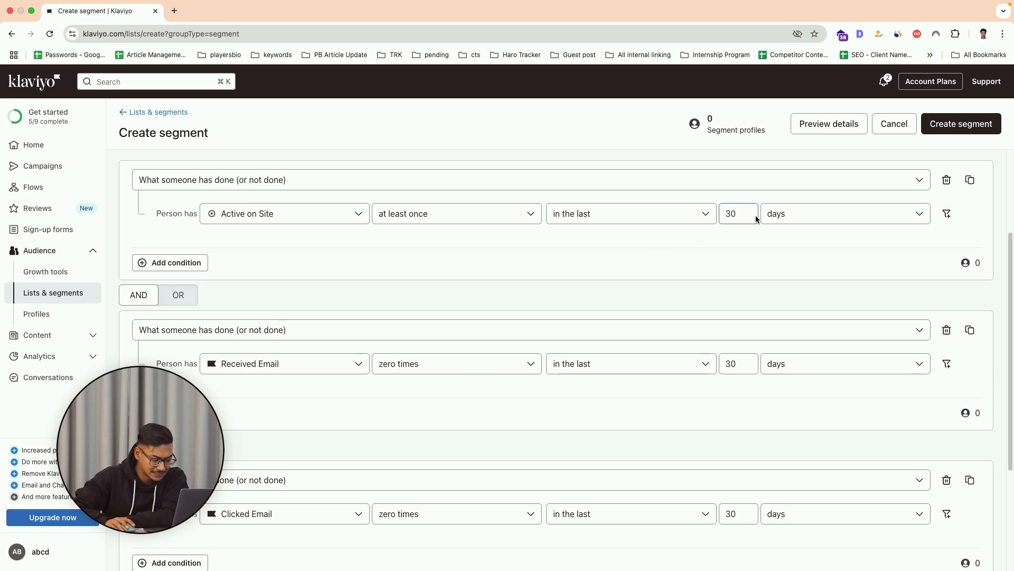
{"action": "left_click", "coordinate": [740, 215]}
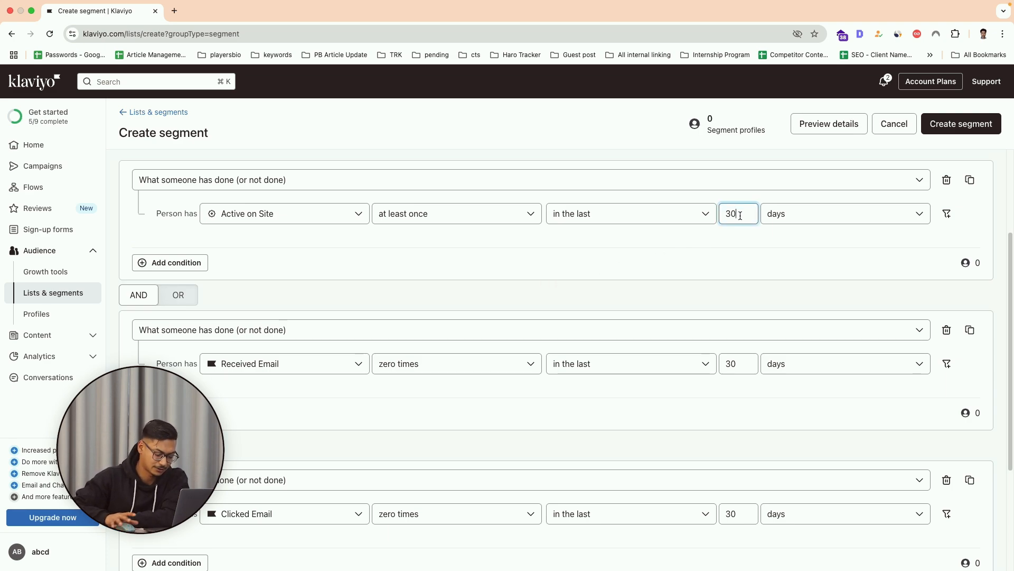
{"action": "key", "text": "BackSpace"}
{"action": "key", "text": "BackSpace"}
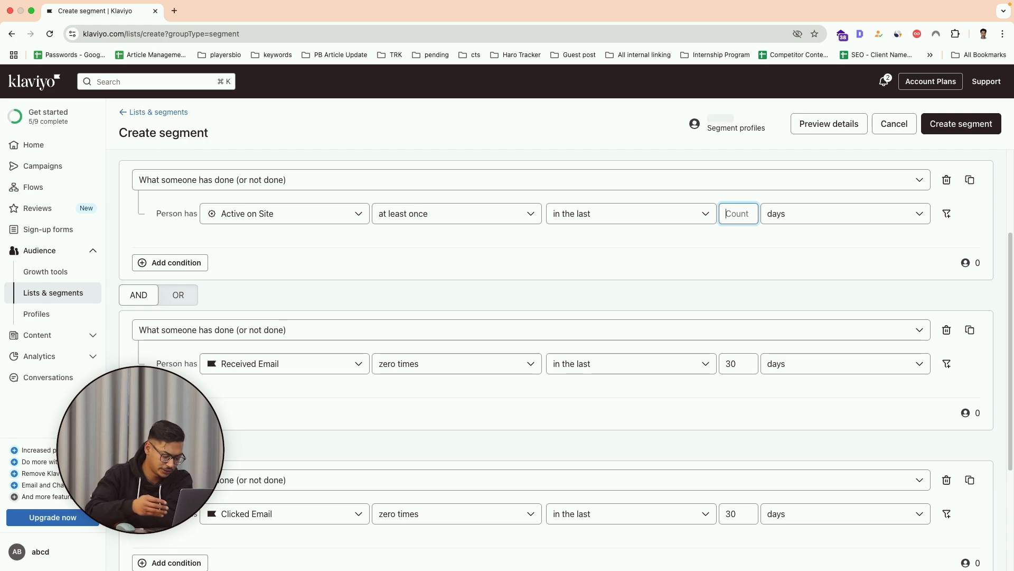
{"action": "type", "text": "90"}
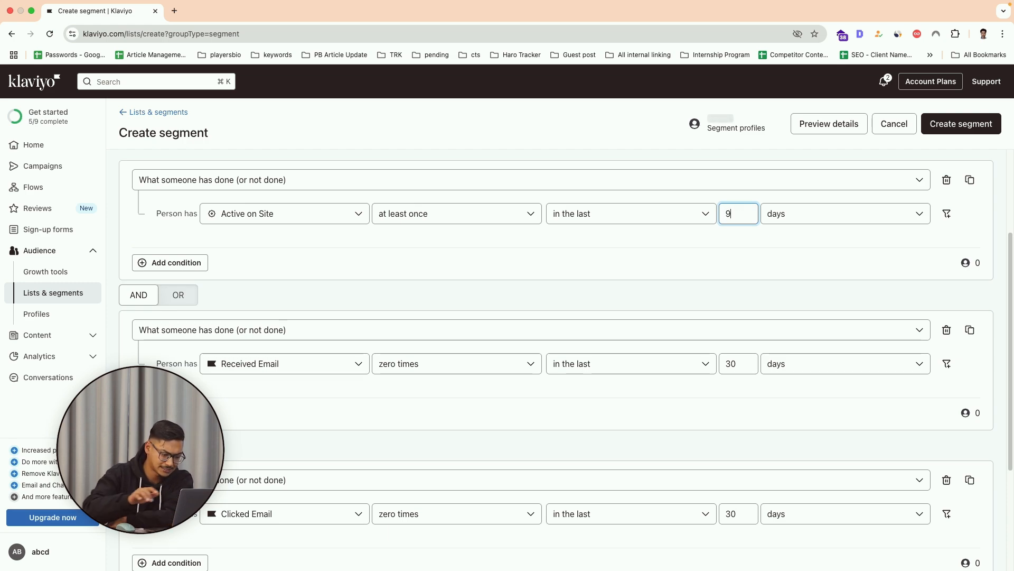
{"action": "left_click", "coordinate": [746, 363]}
{"action": "key", "text": "BackSpace"}
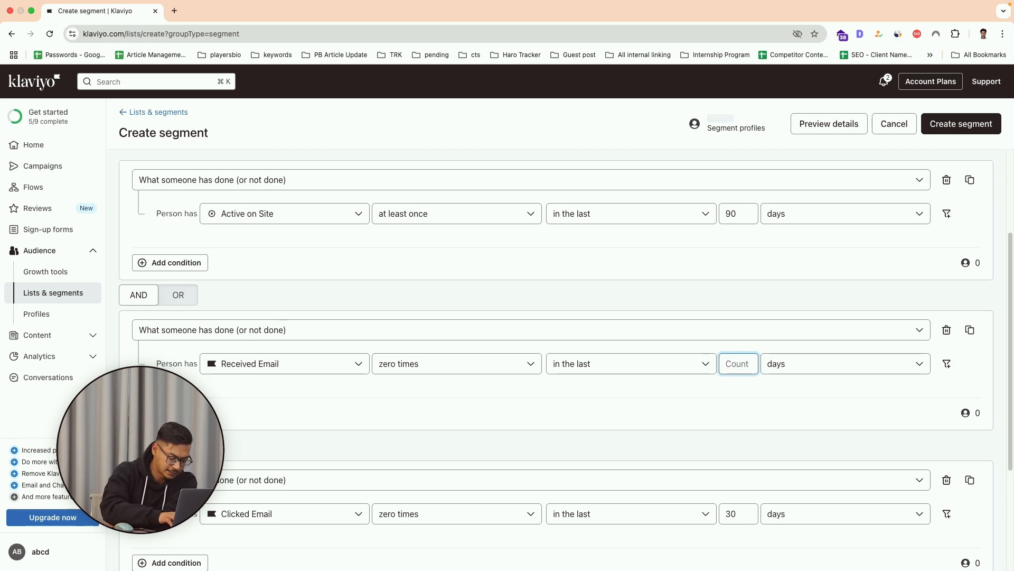
{"action": "type", "text": "90"}
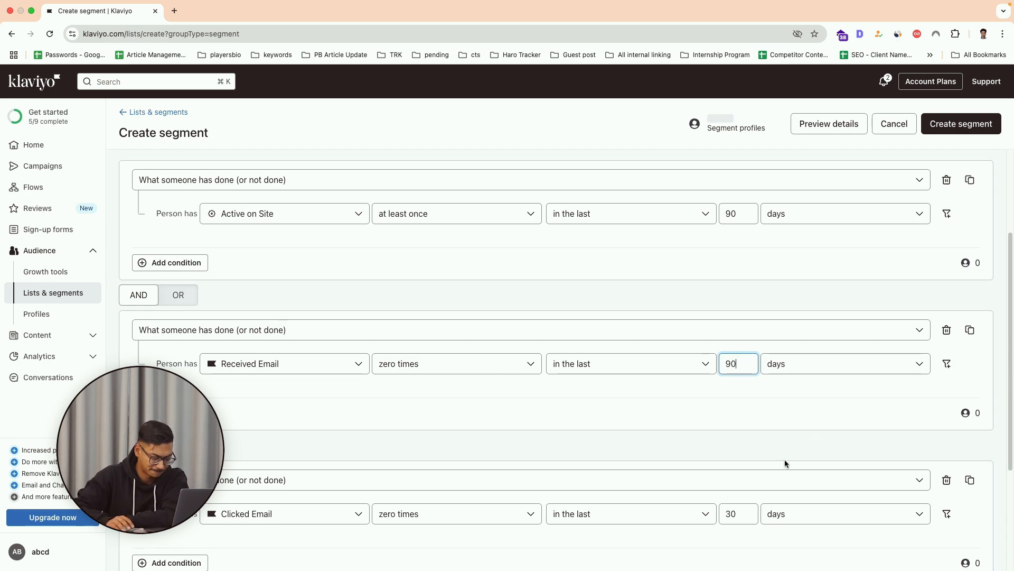
{"action": "left_click", "coordinate": [749, 511]}
{"action": "key", "text": "BackSpace"}
{"action": "key", "text": "BackSpace"}
{"action": "type", "text": "90"}
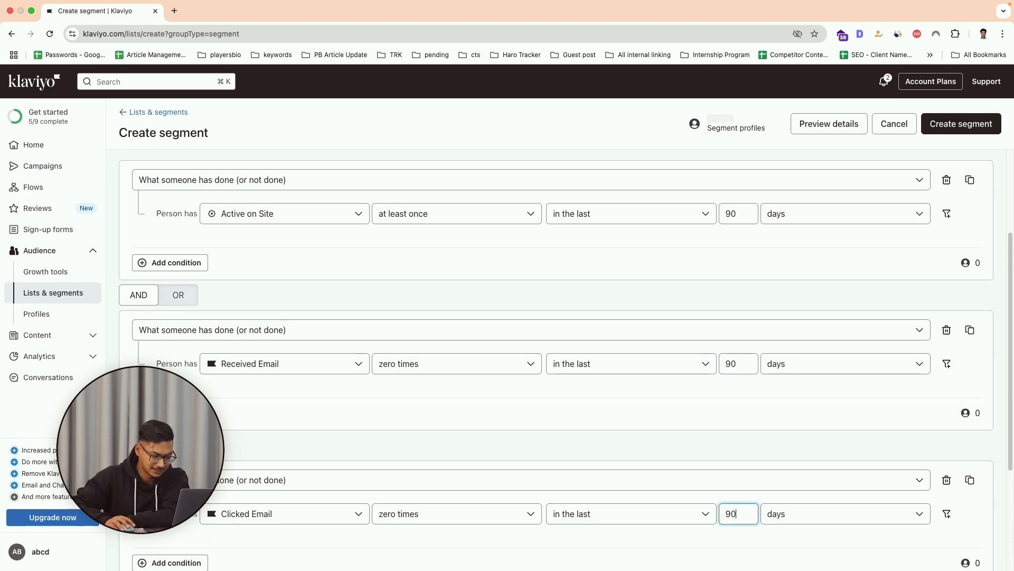